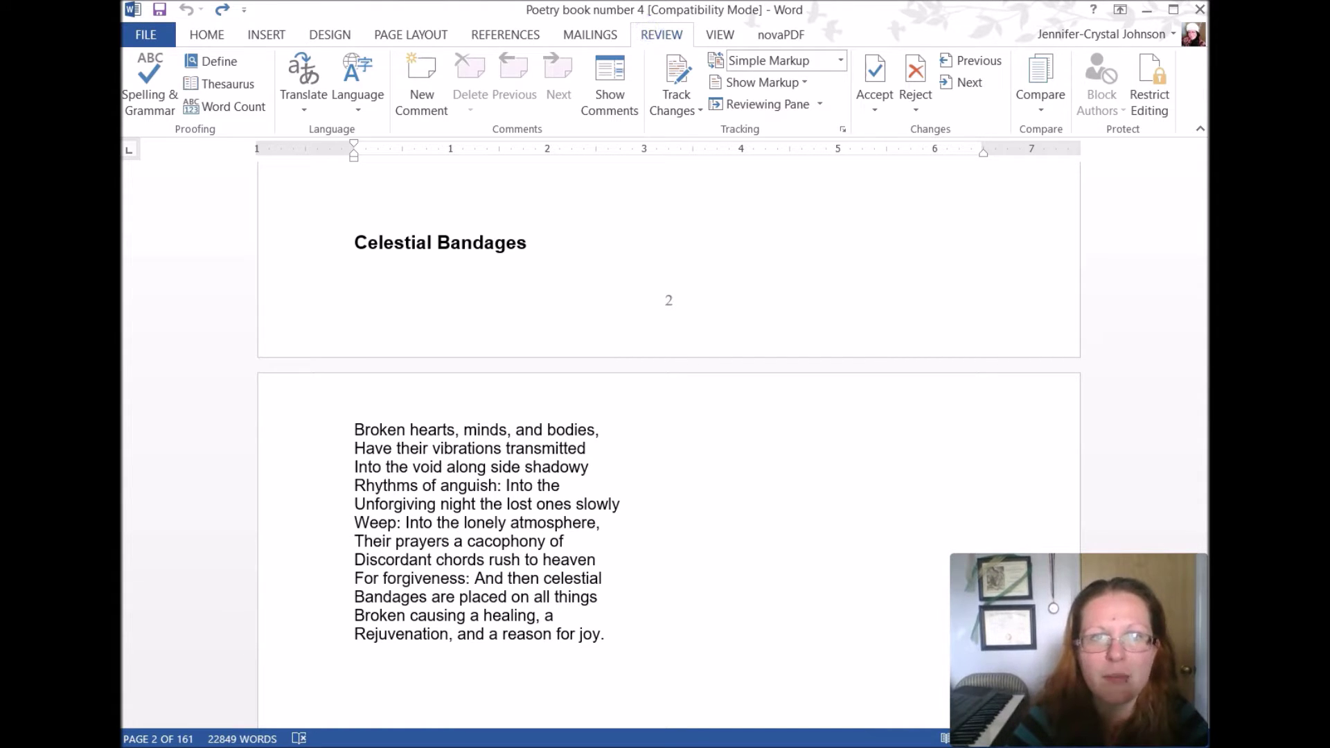
Step: Turn on Track Changes for the document, keeping the markup display set to Simple Markup
left_click(217, 36)
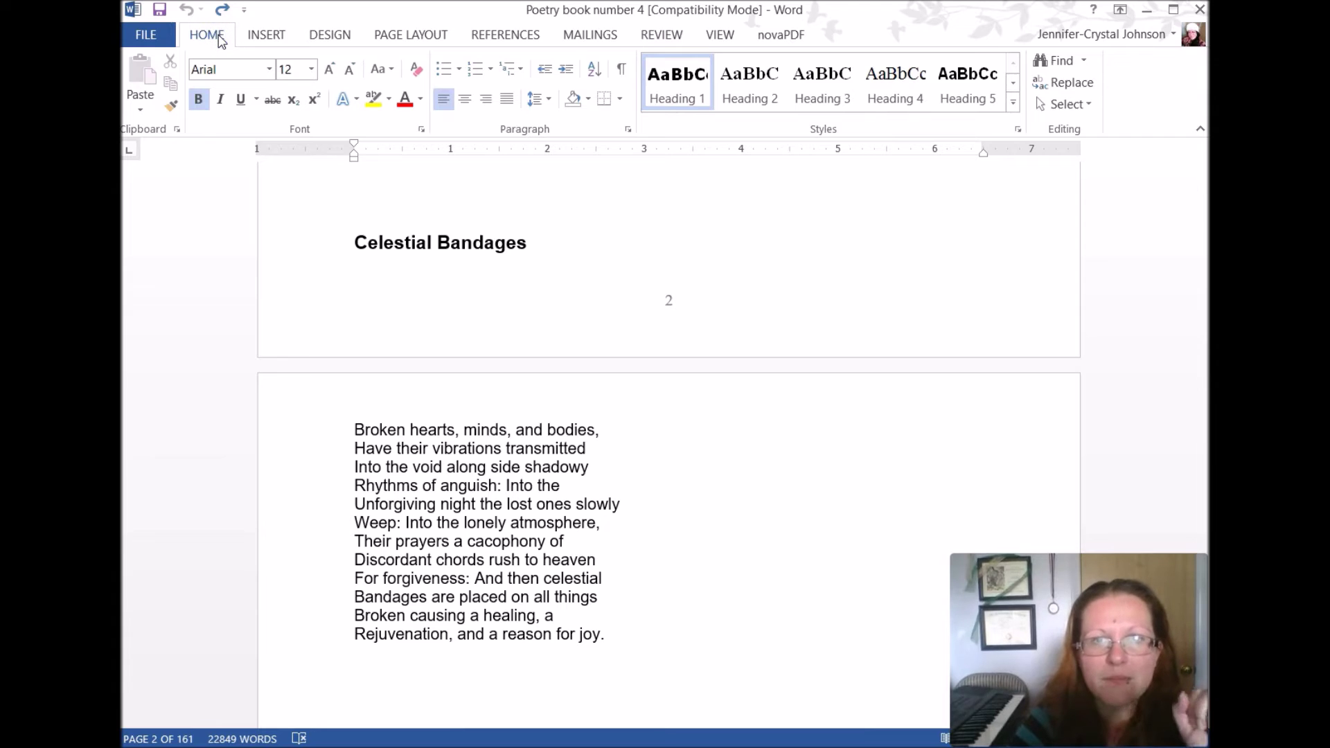
left_click(658, 38)
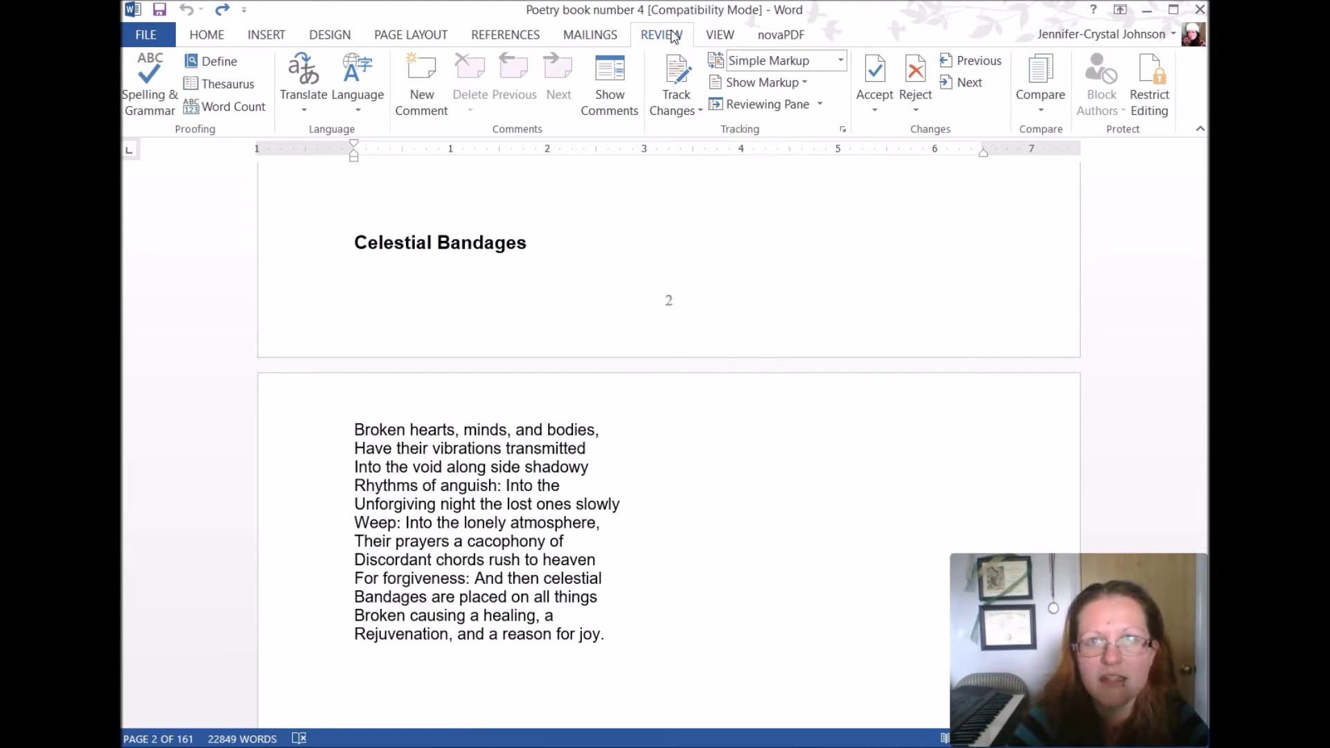
left_click(677, 76)
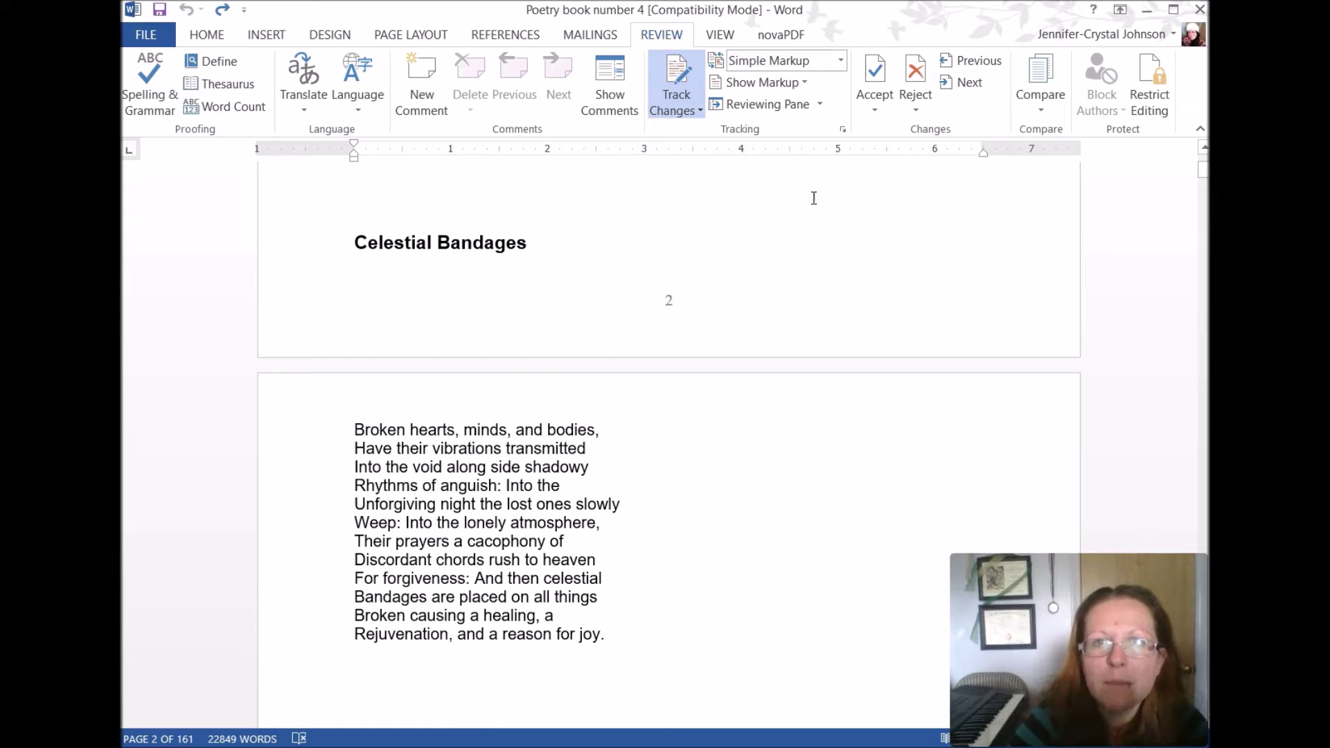
left_click(841, 61)
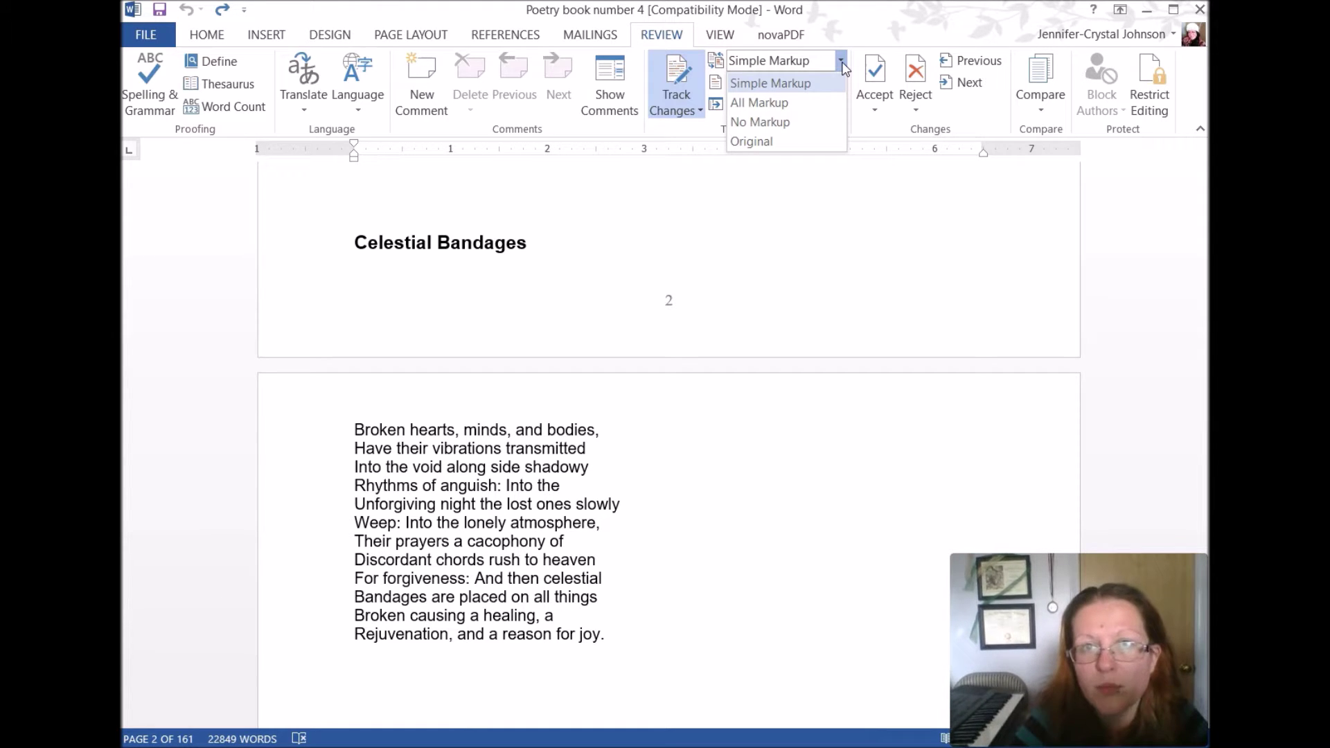
left_click(813, 83)
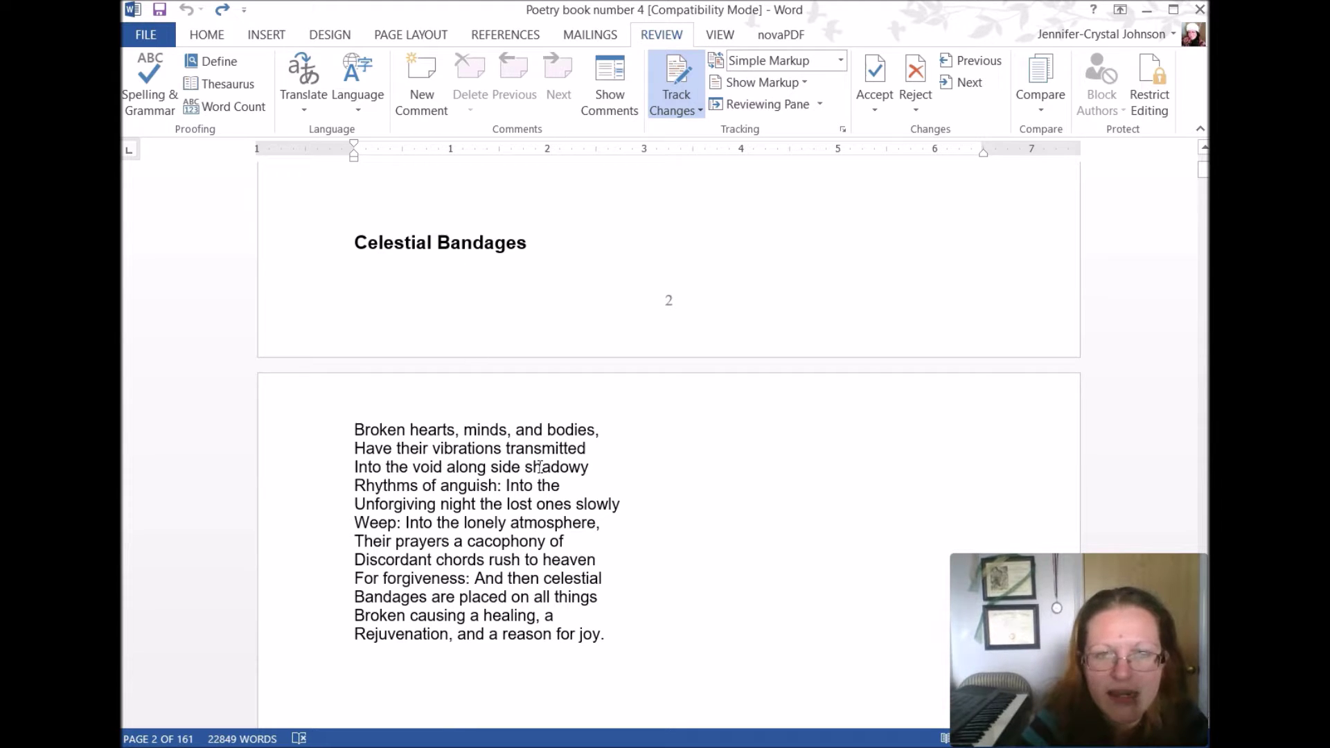
Step: Delete the blank lines between the end of the preceding poem and the "Celestial Bandages" heading
scroll(541, 468, "down", 1)
scroll(540, 468, "down", 2)
scroll(541, 470, "up", 3)
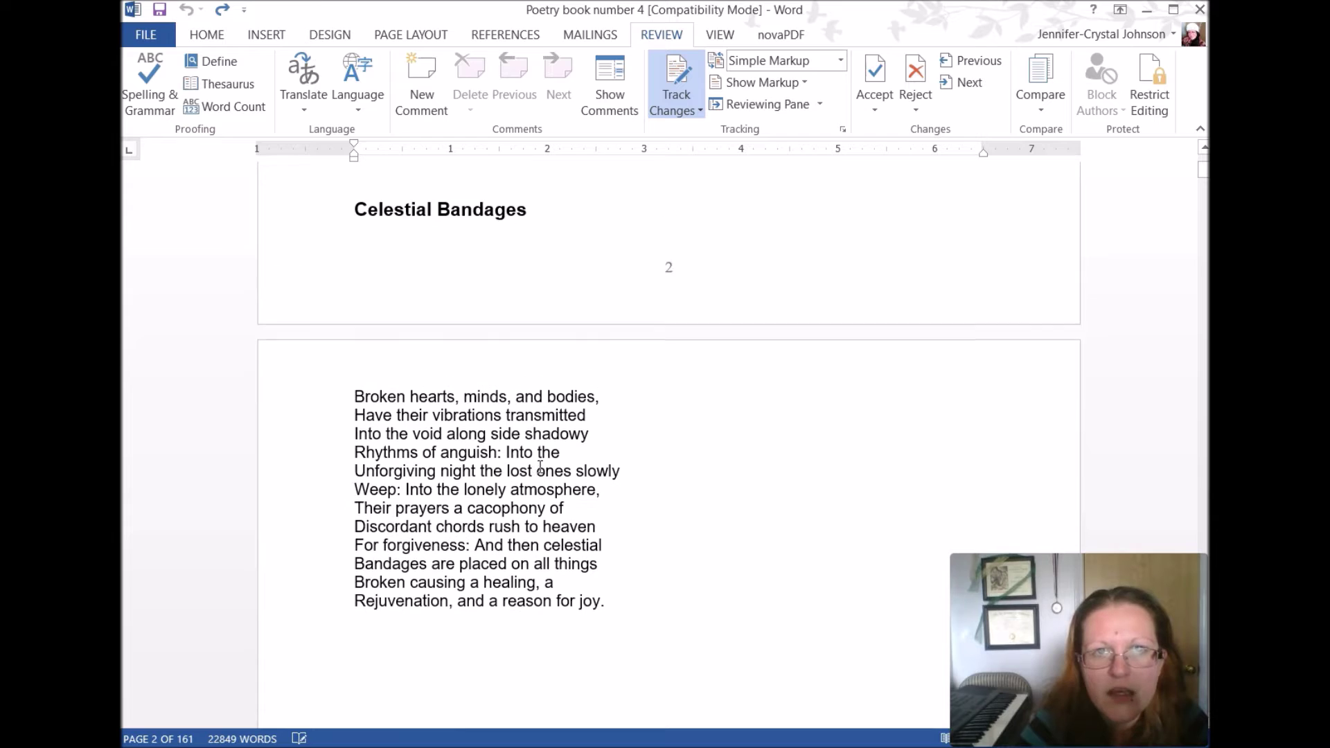
scroll(541, 471, "up", 6)
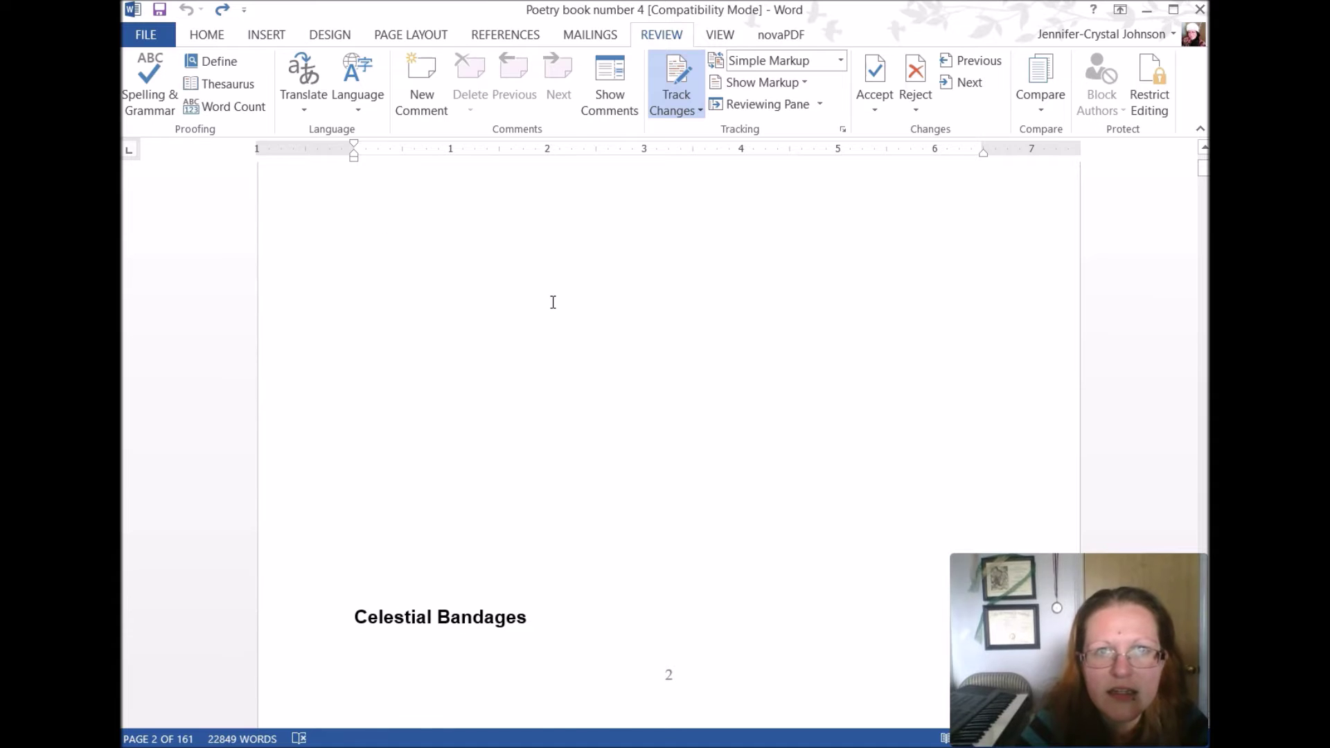
scroll(553, 302, "up", 10)
scroll(553, 302, "down", 10)
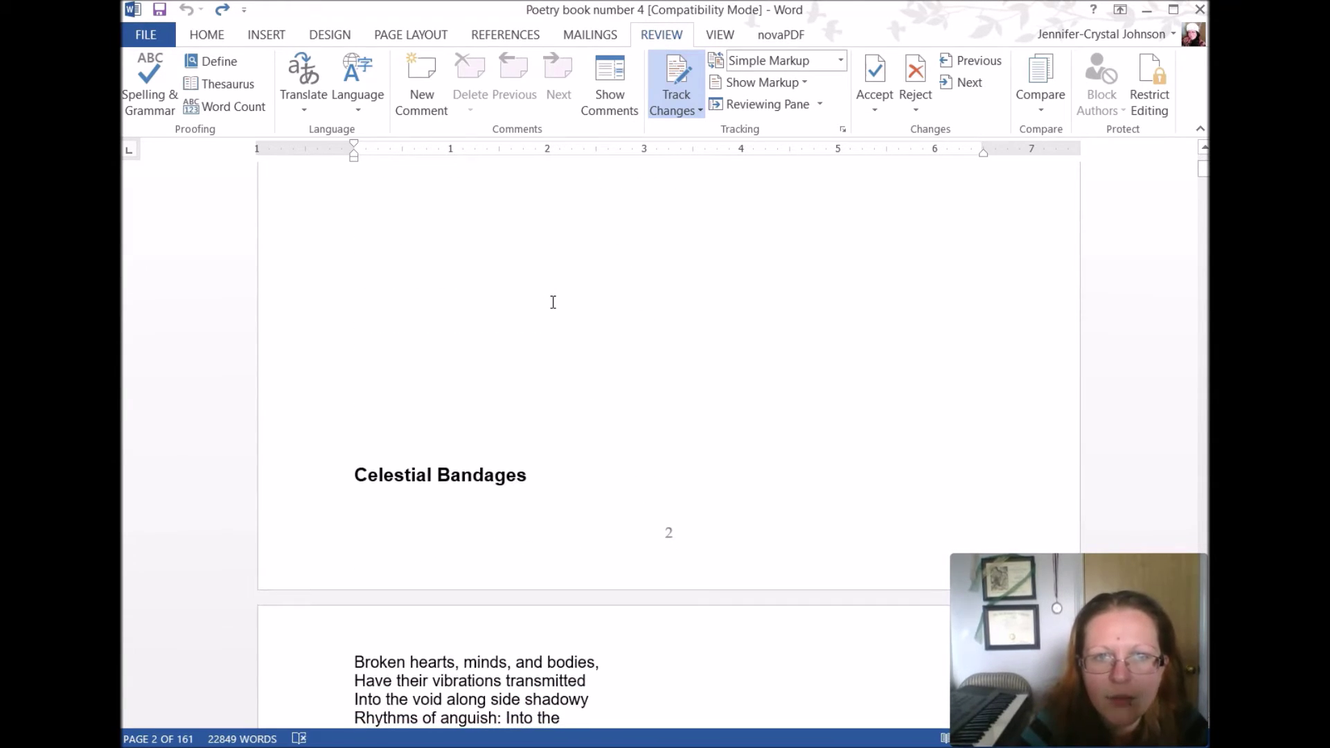
left_click(355, 477)
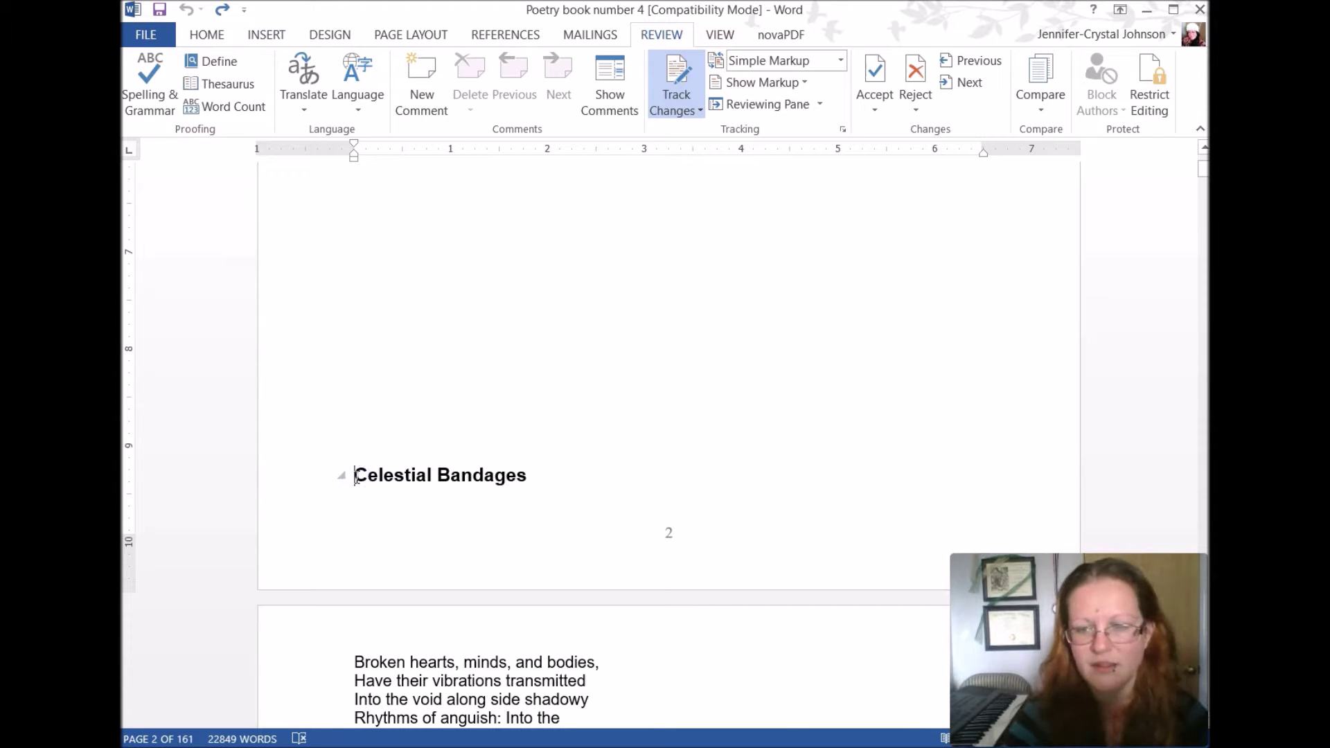
left_click(561, 383)
scroll(561, 388, "up", 5)
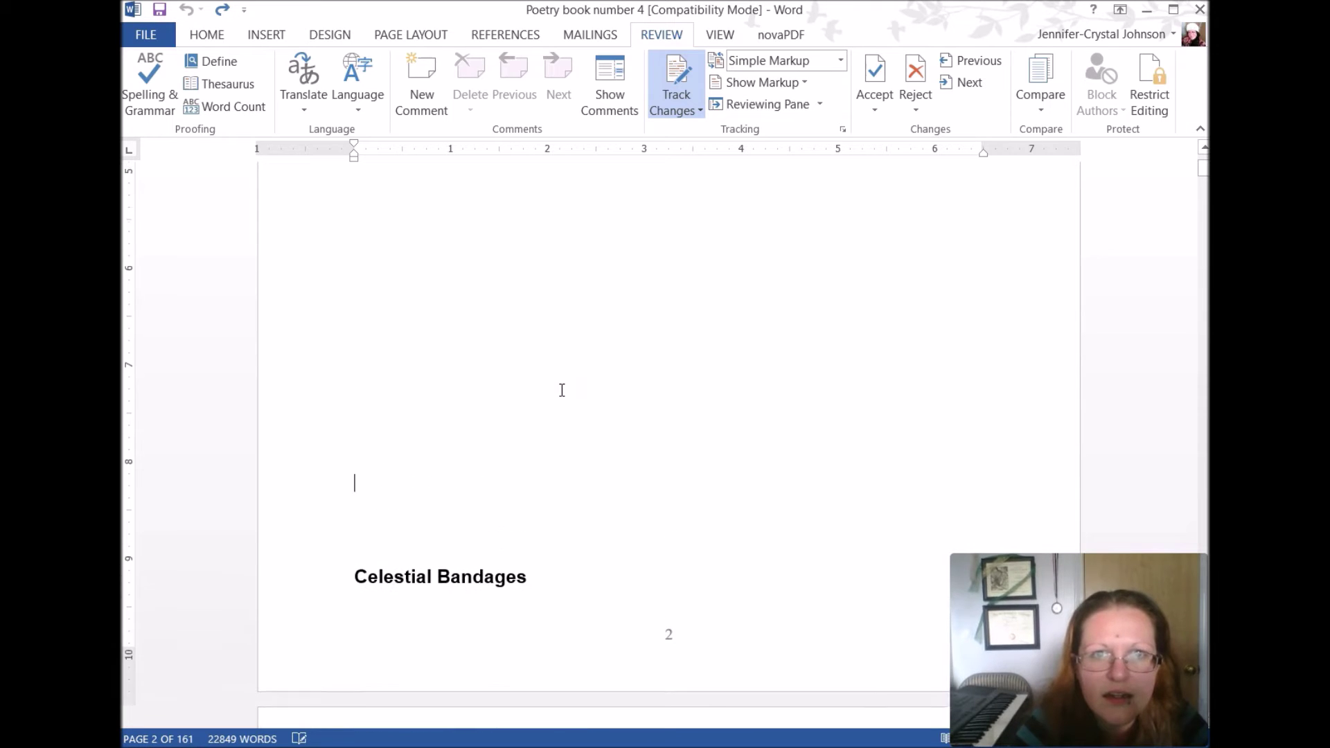
scroll(562, 393, "up", 3)
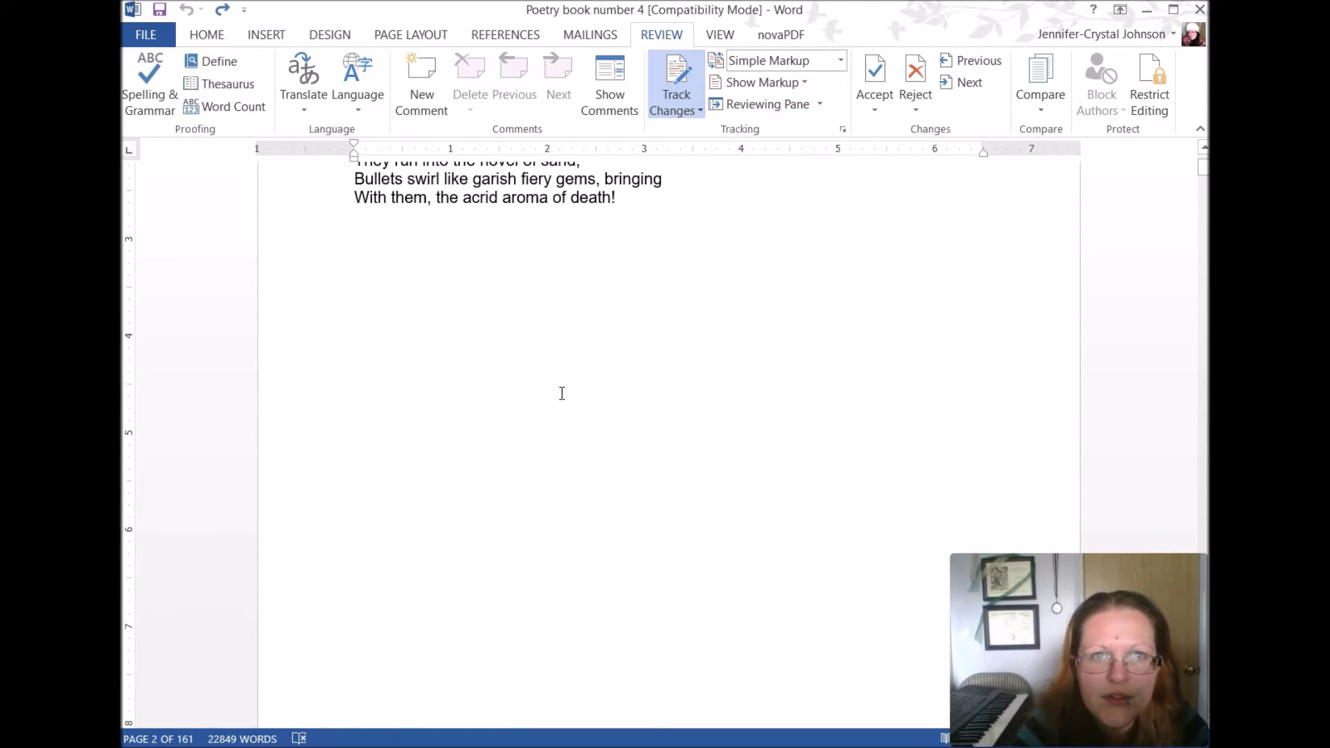
left_click_drag(356, 235, 362, 714)
key("Delete")
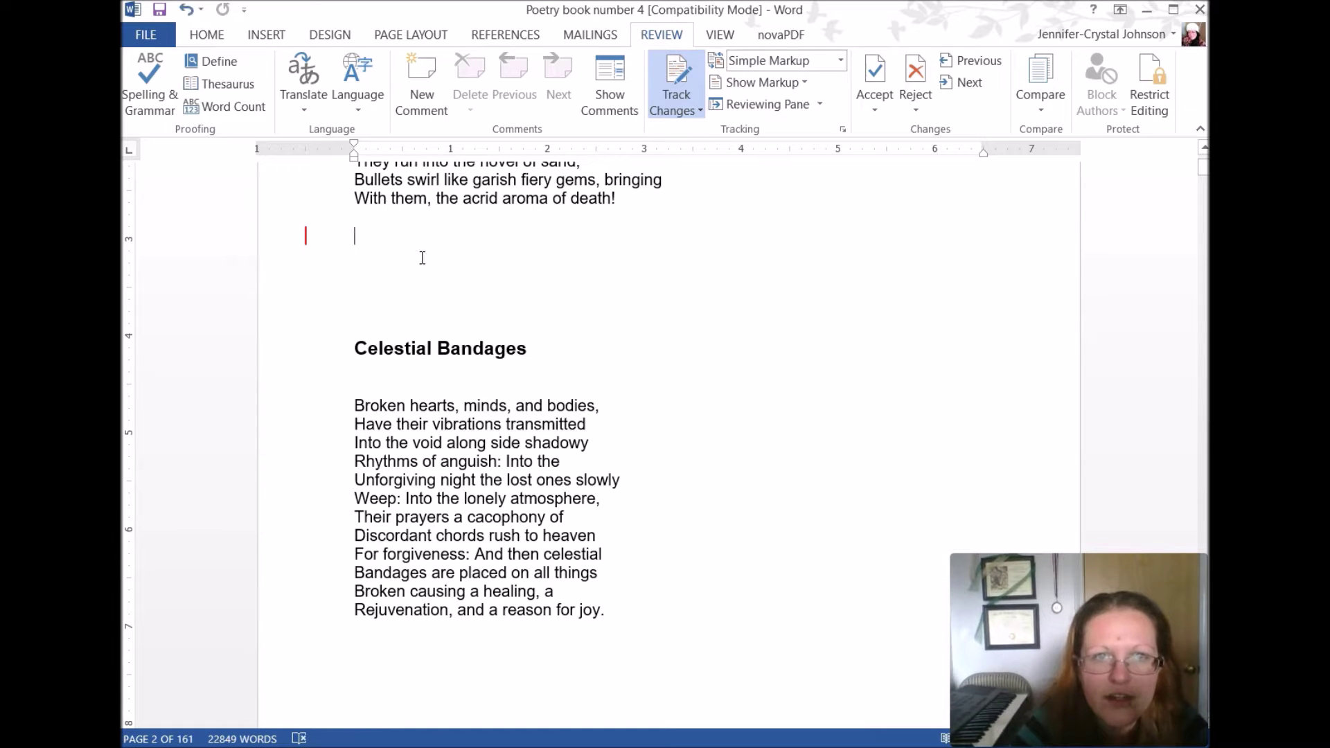
left_click_drag(378, 237, 369, 309)
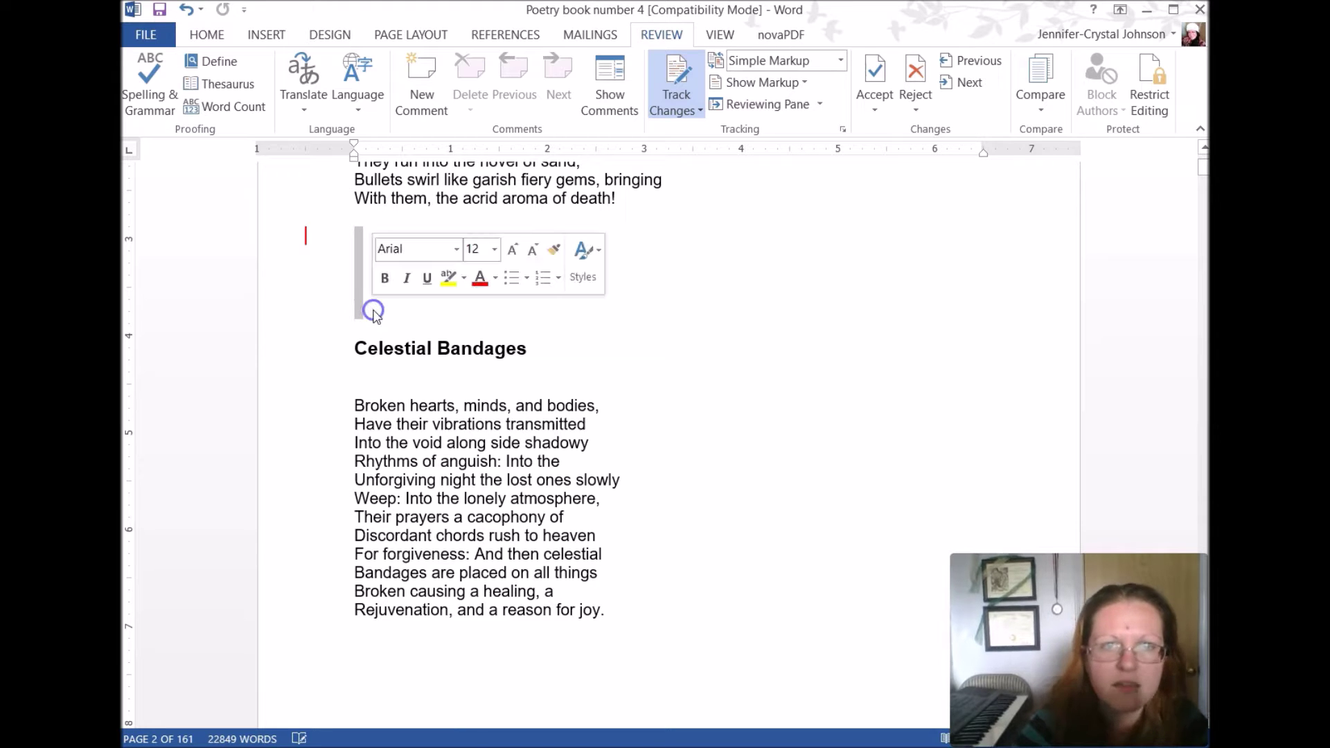
key("Delete")
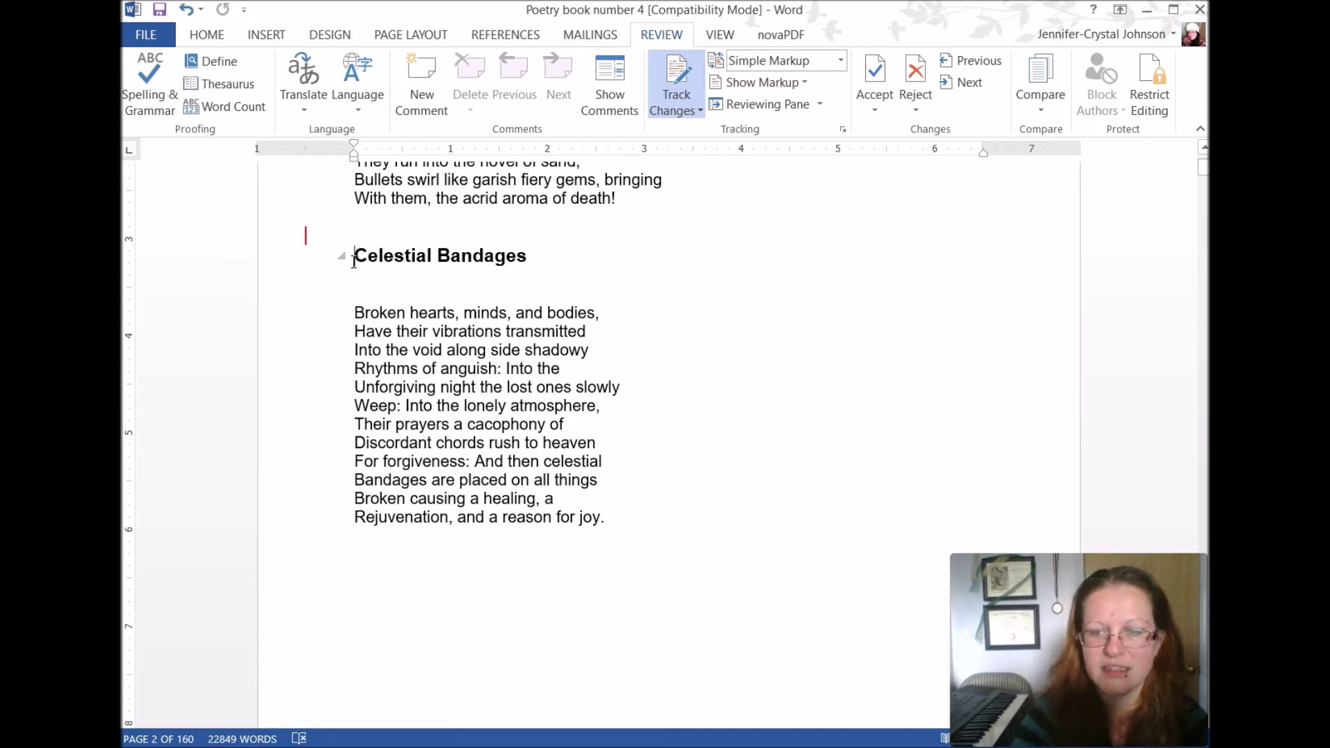
Step: Insert a page break before the "Celestial Bandages" heading so the poem starts on a new page
key("ctrl+Return")
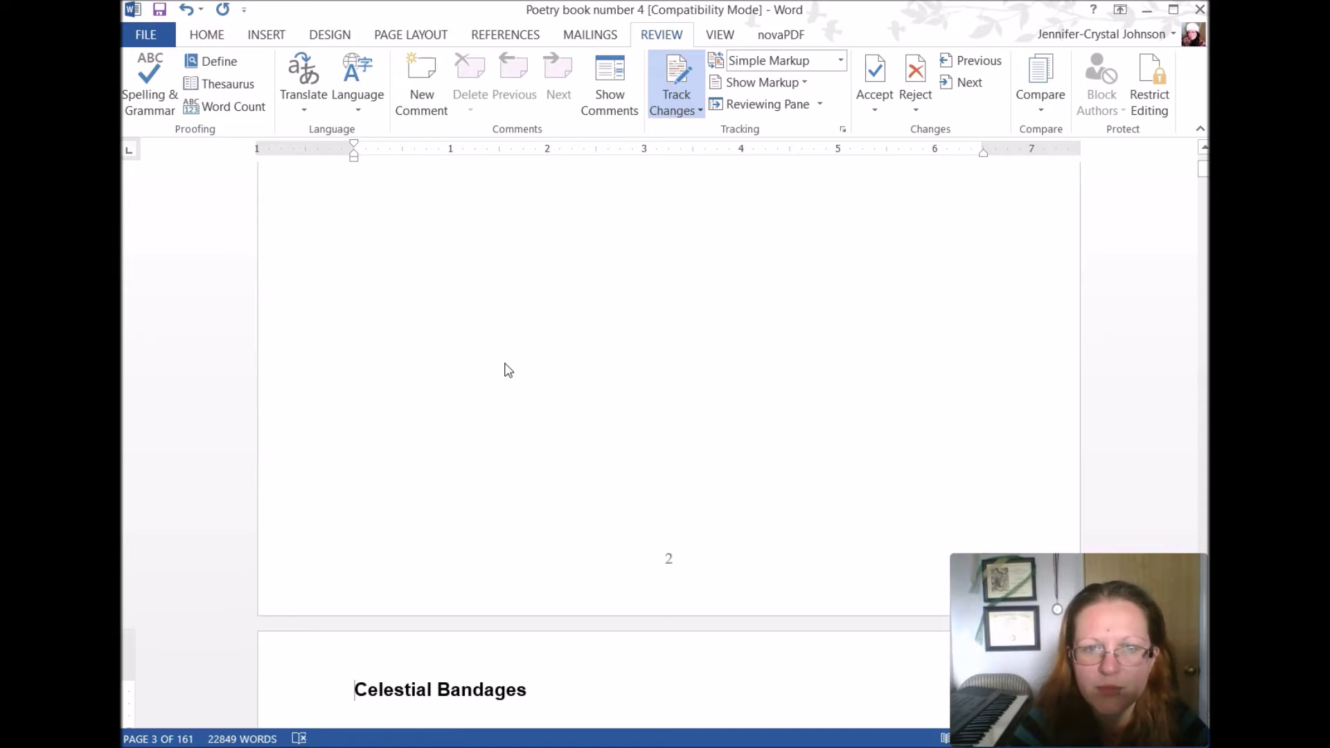
scroll(504, 371, "down", 5)
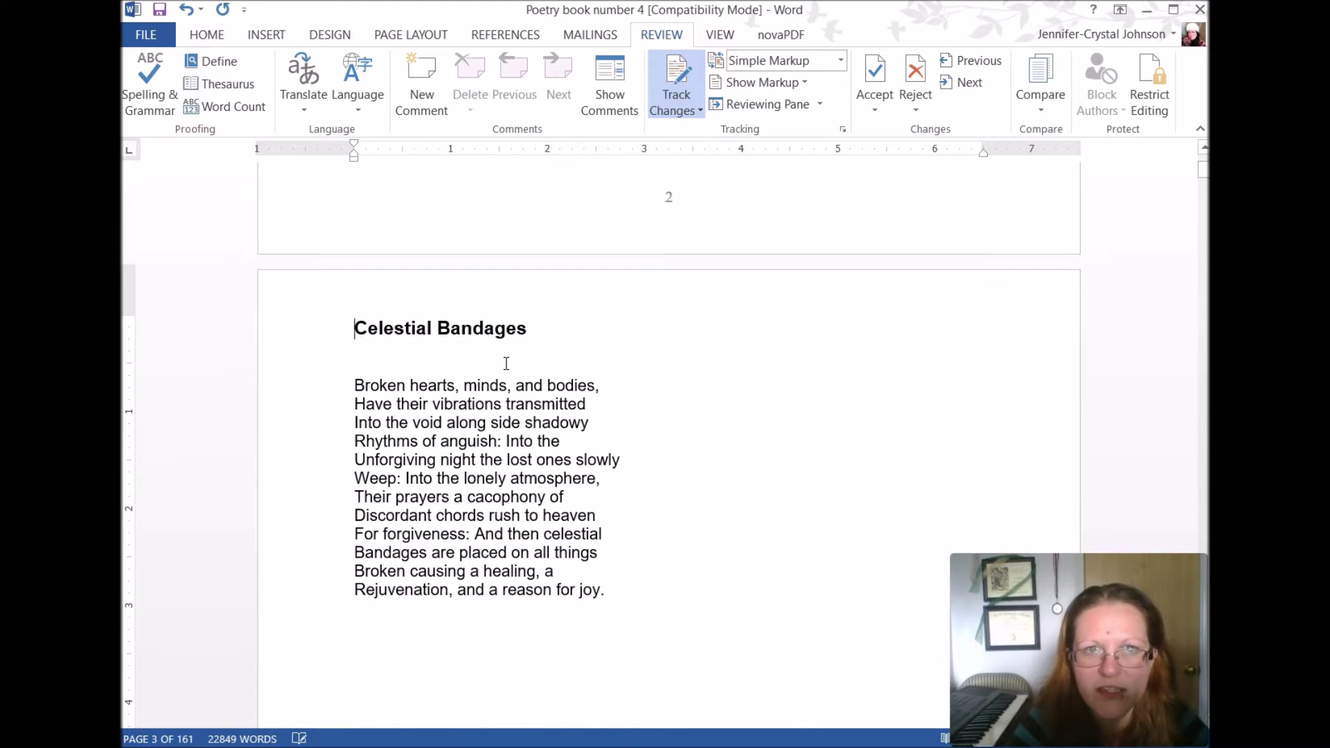
scroll(506, 364, "down", 2)
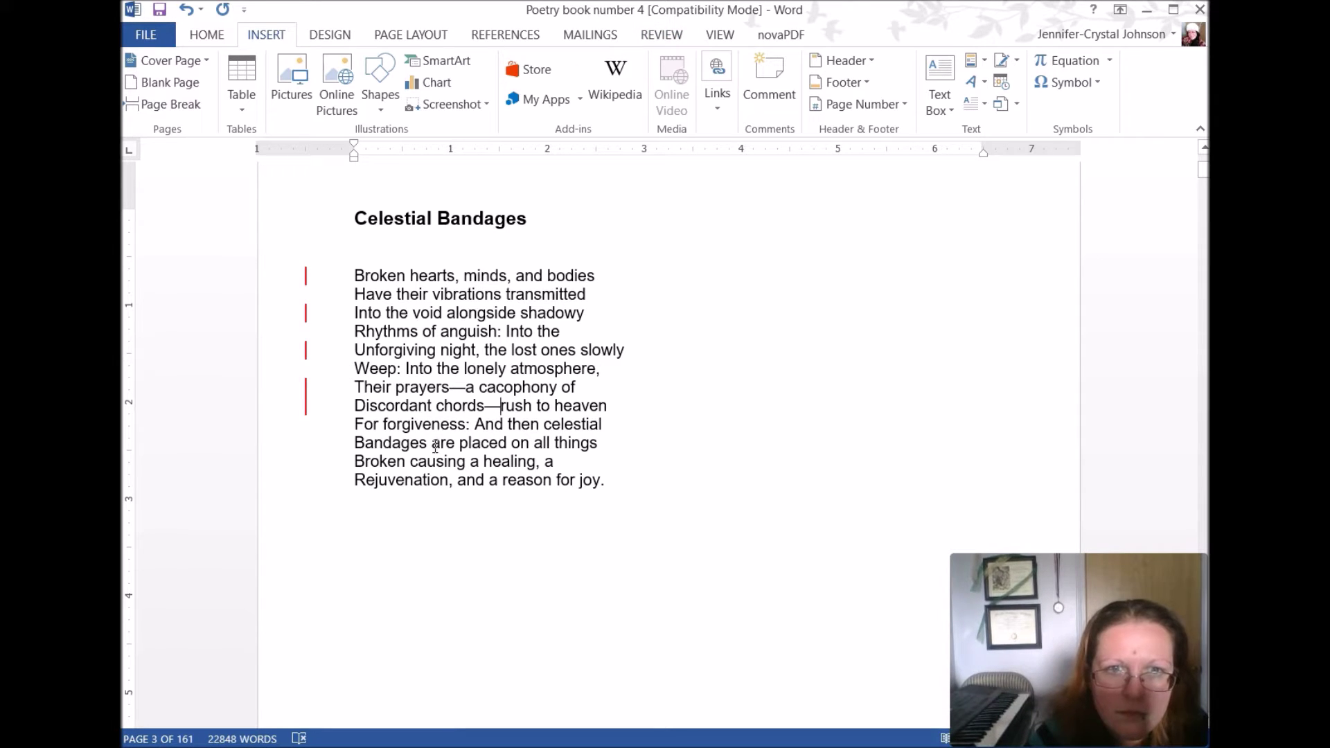
Step: Add a comma after "Broken" in the second-to-last line of the "Celestial Bandages" poem
left_click(406, 463)
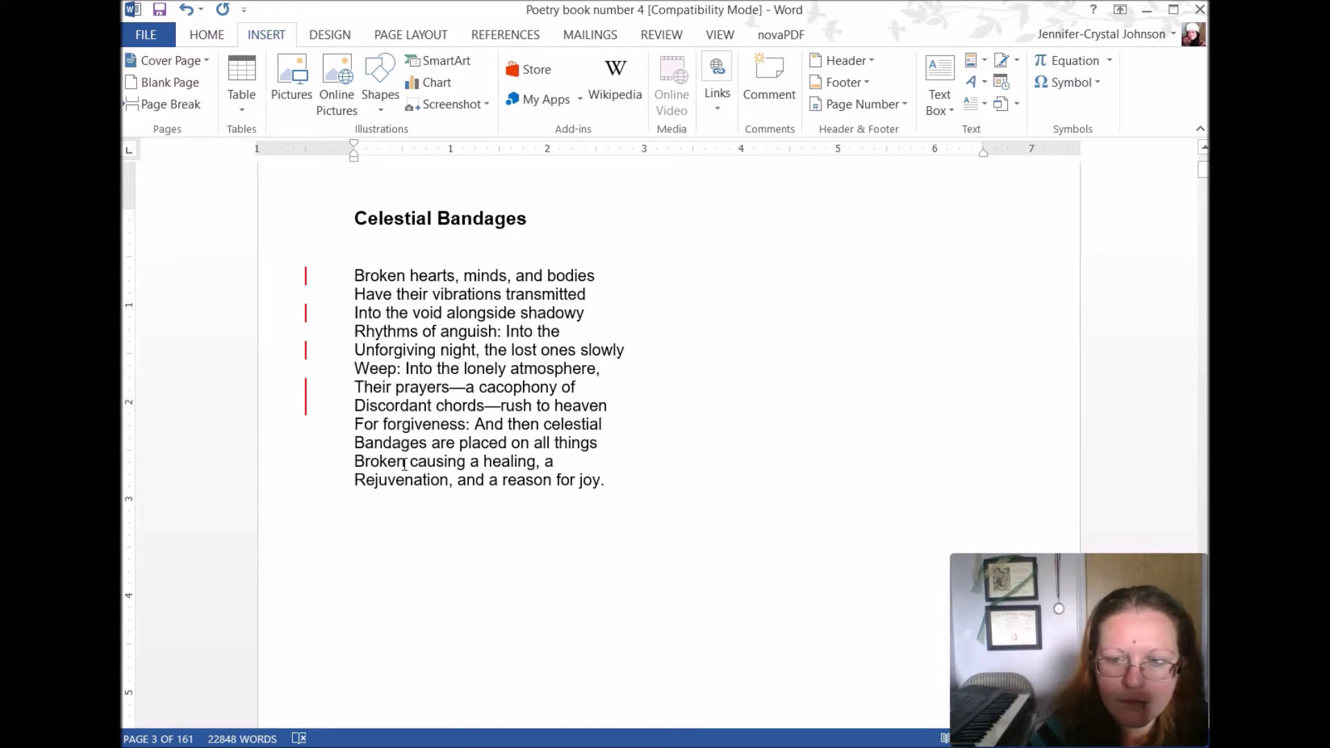
type(",")
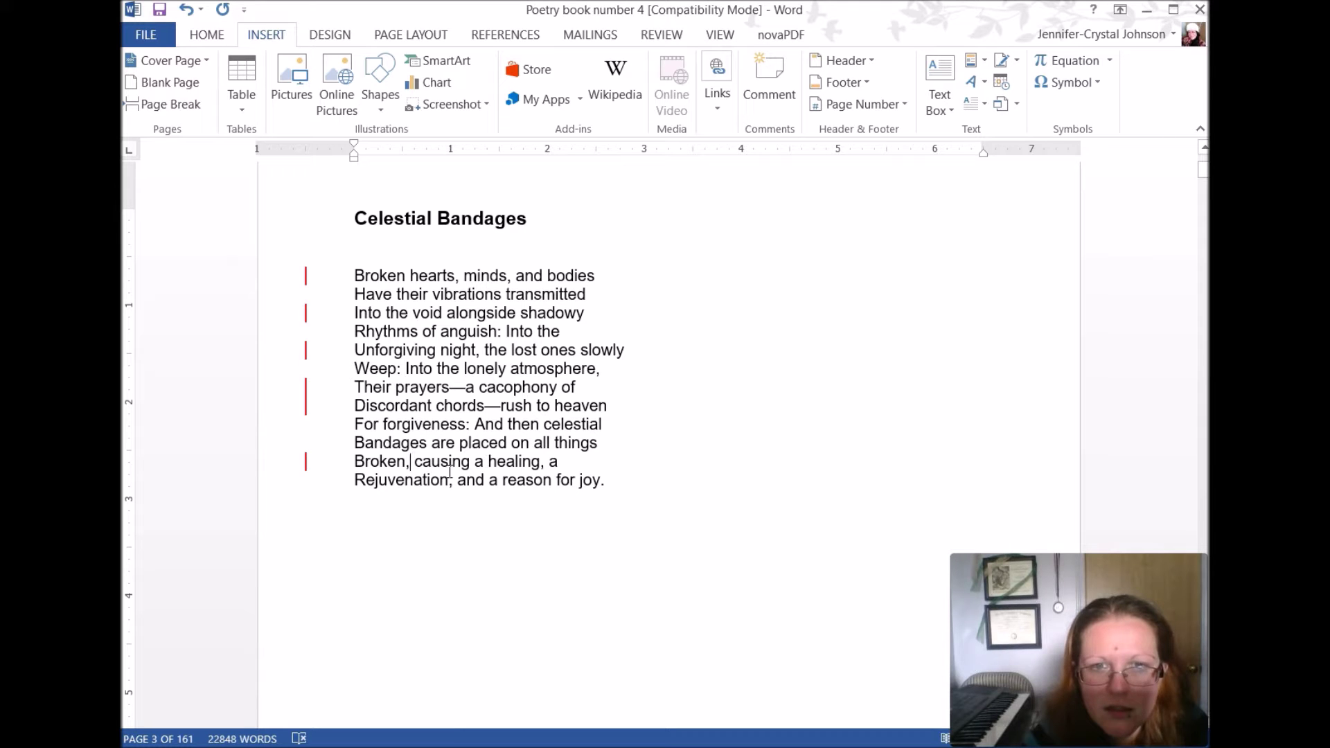
left_click(647, 485)
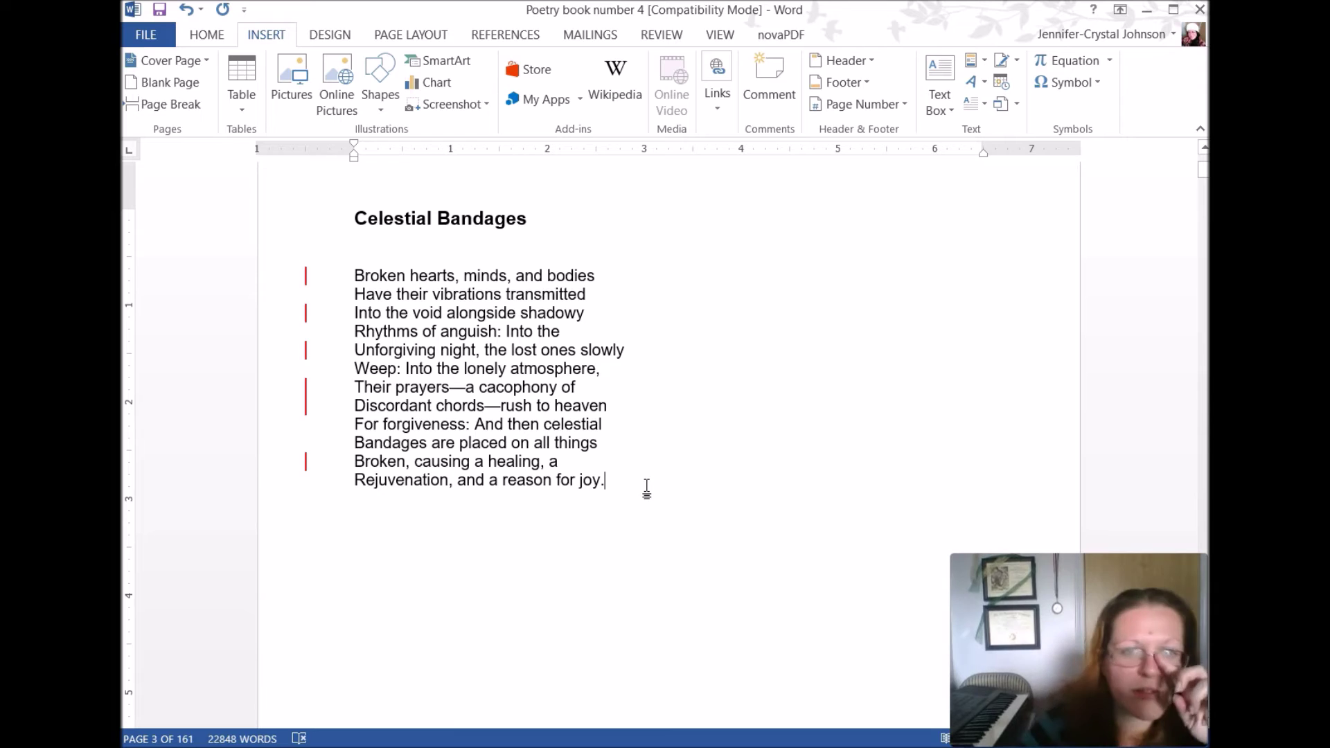
Step: Change the capitalized first letters of the poem's lines to lowercase, from "have" in the second line through "rejuvenation" in the last
left_click(364, 296)
key("BackSpace")
type("h")
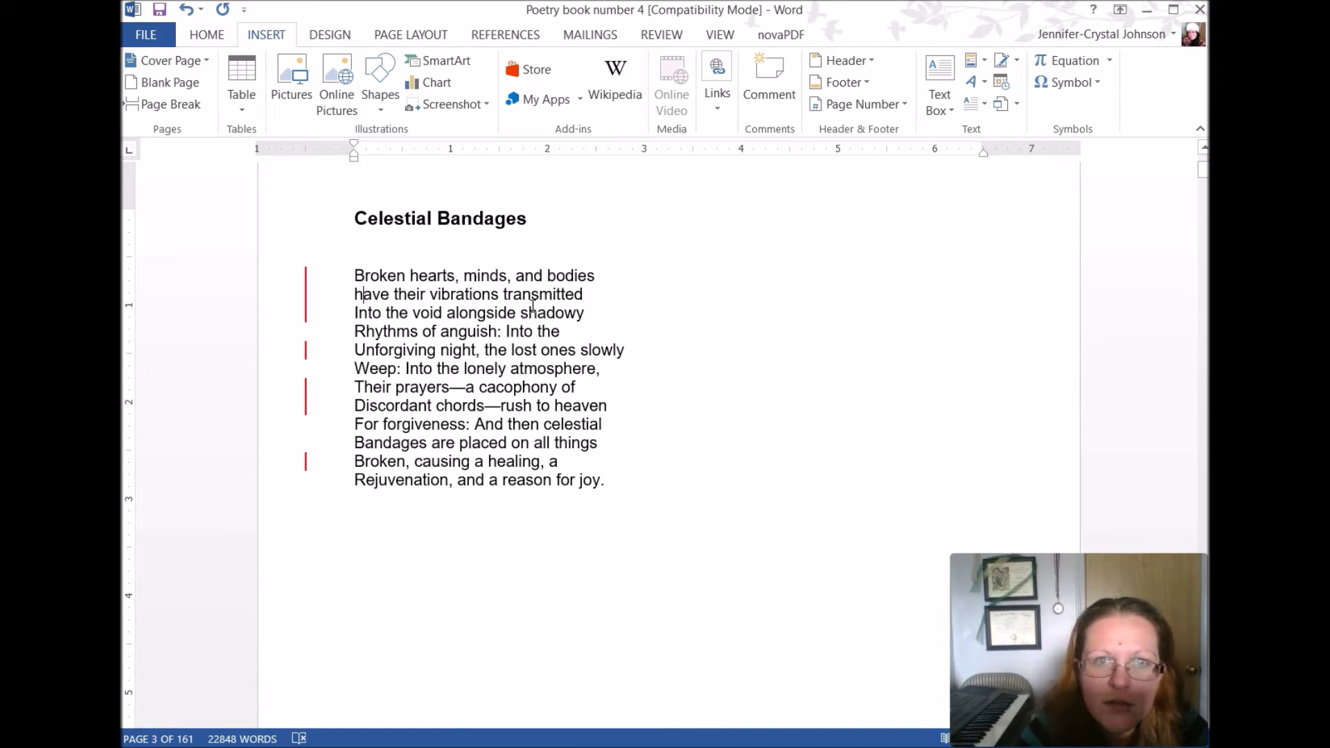
left_click(359, 313)
key("BackSpace")
type("i")
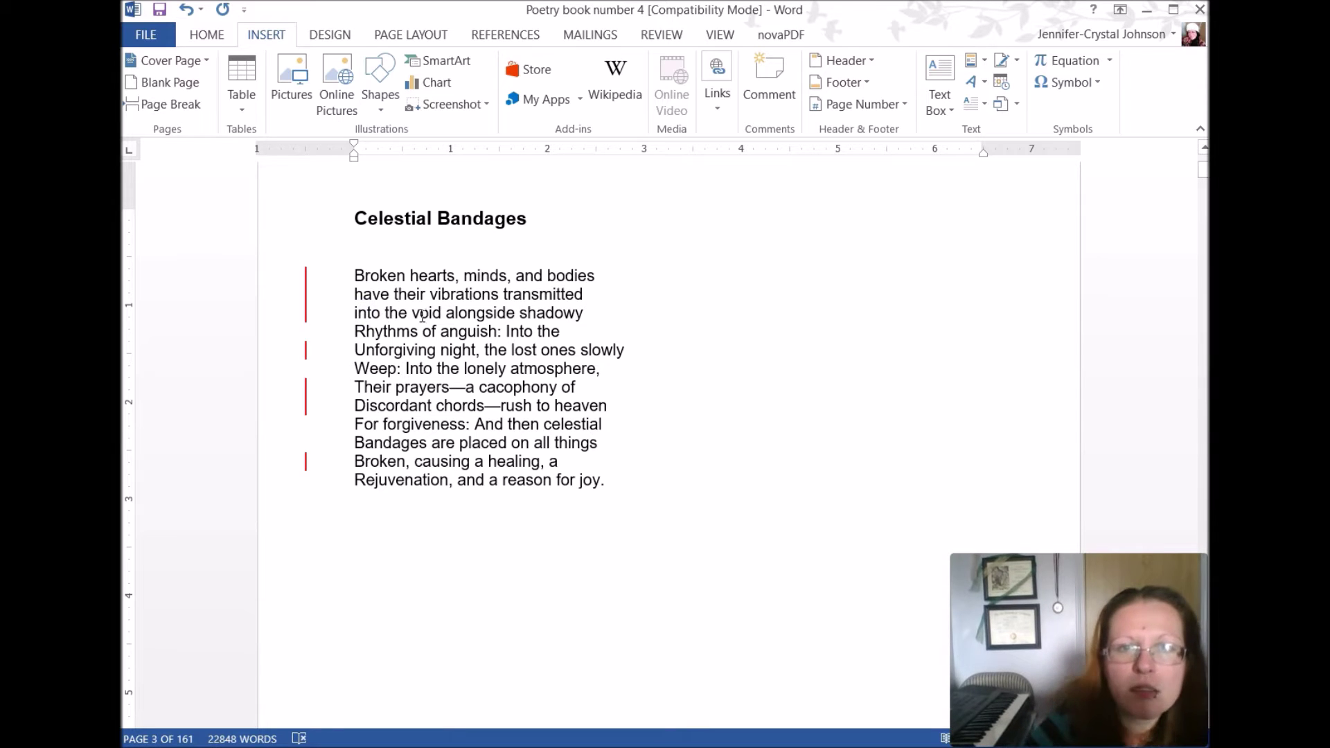
left_click_drag(377, 329, 355, 330)
type("rh")
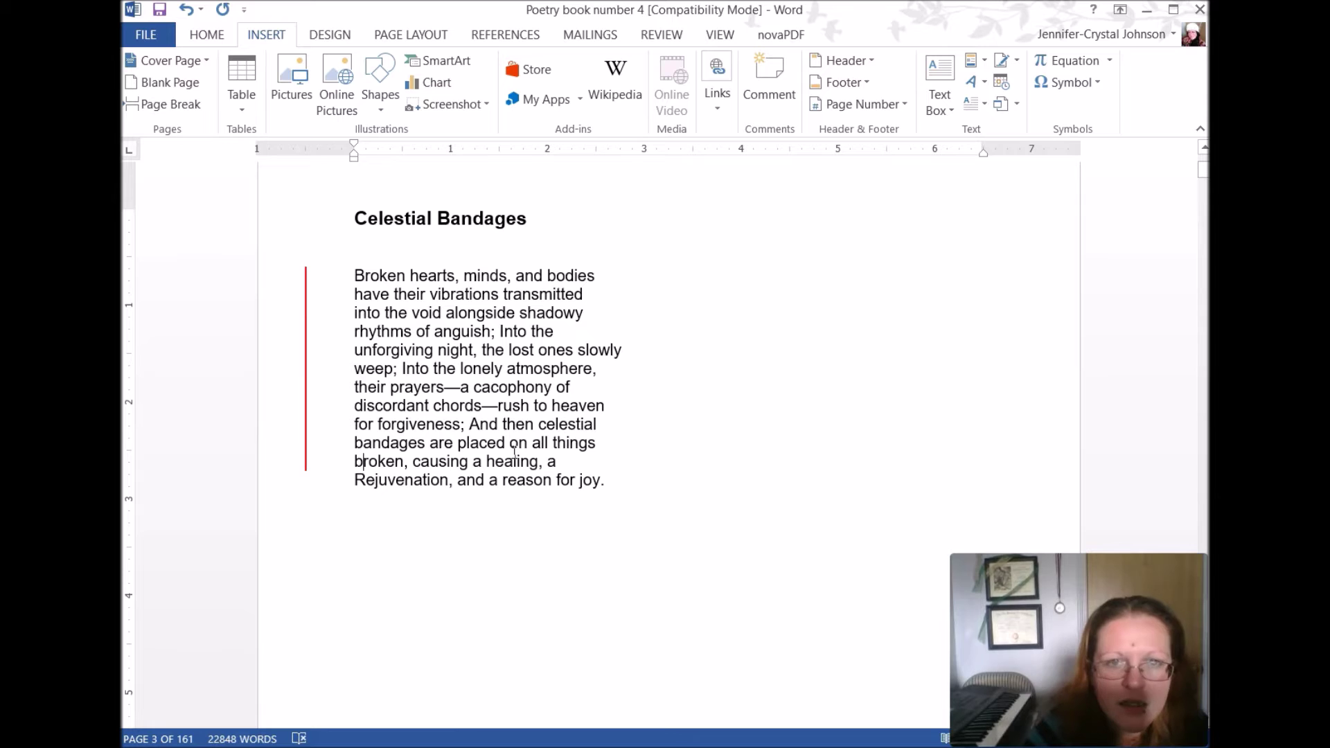
left_click(365, 480)
key("BackSpace")
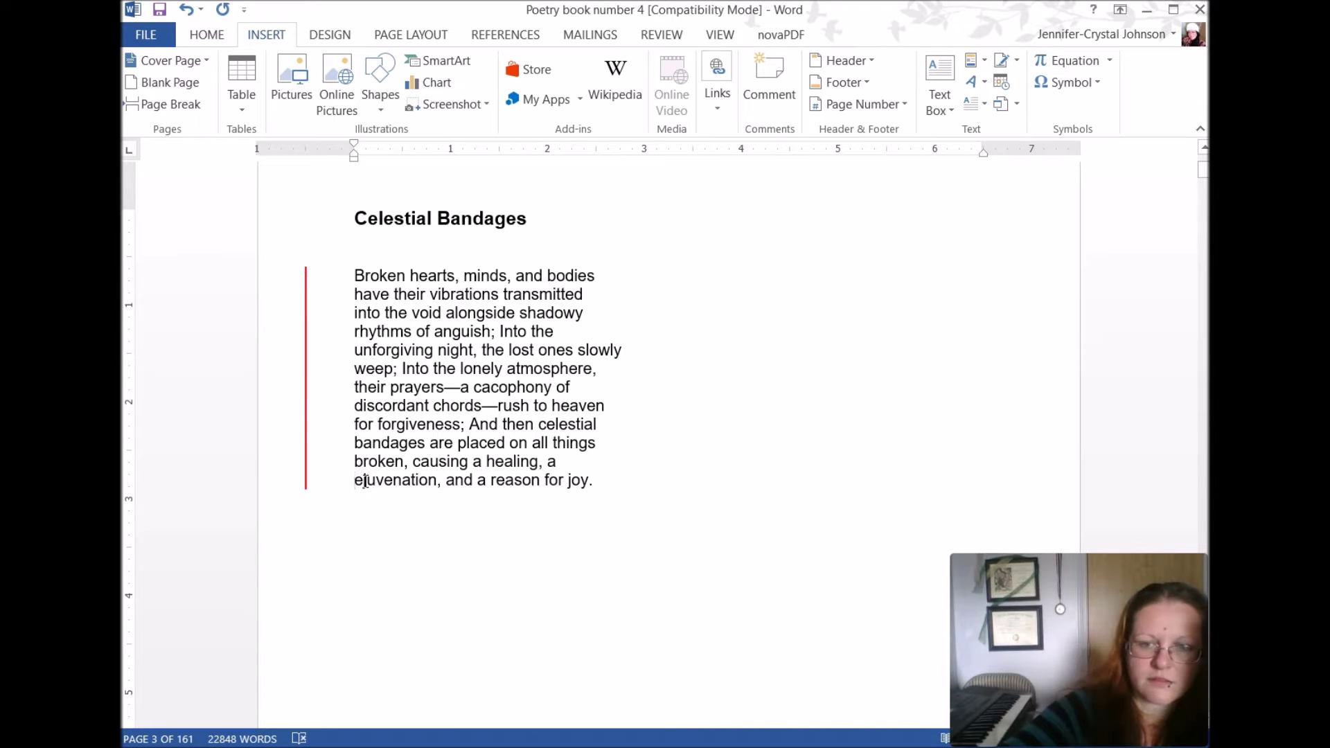
type("r")
left_click(640, 494)
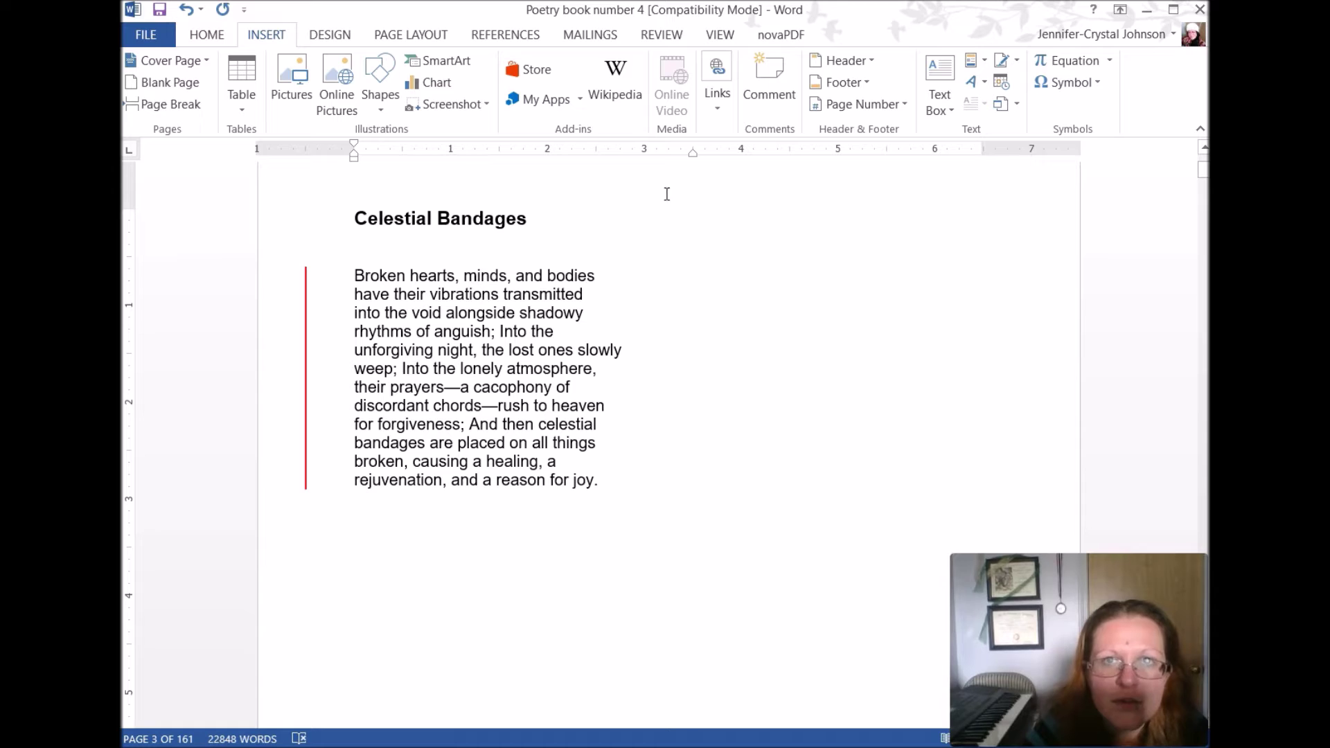
Step: View the poem's tracked edits in All Markup and return the display to Simple Markup
left_click(661, 36)
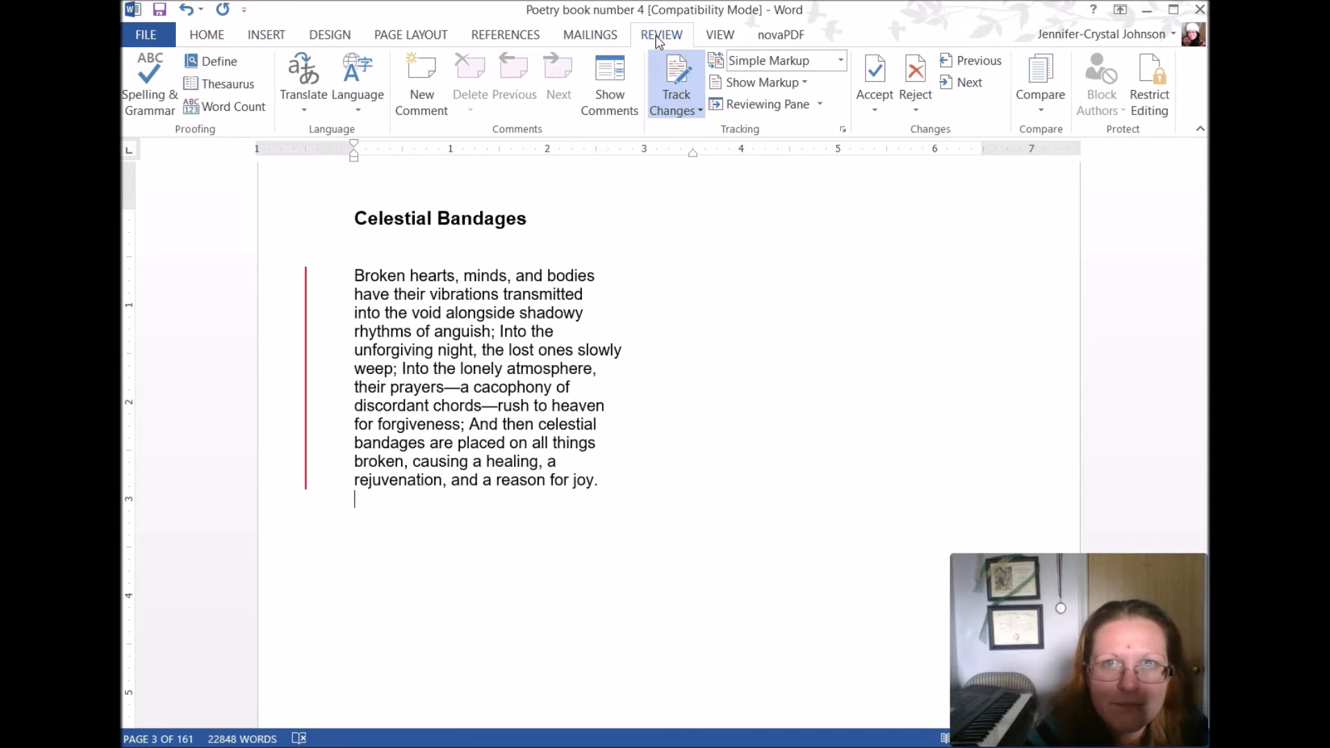
left_click(840, 60)
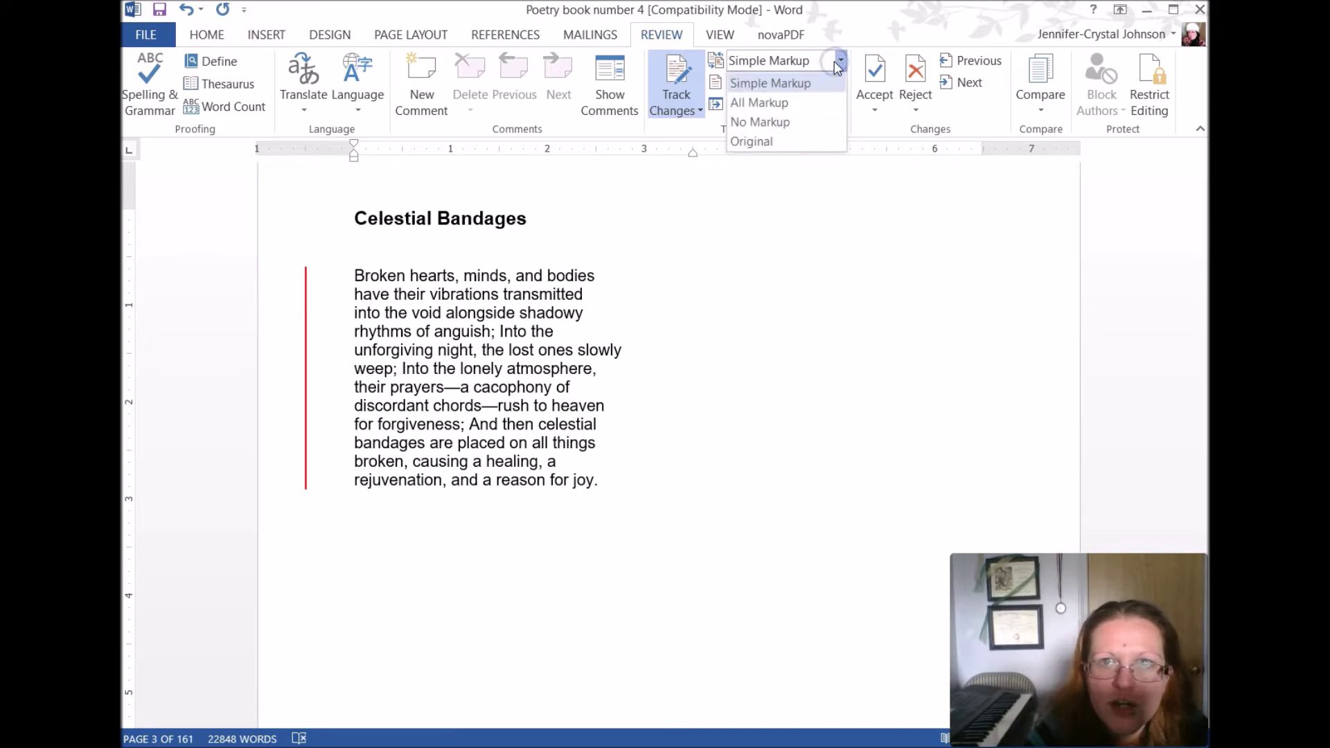
left_click(811, 102)
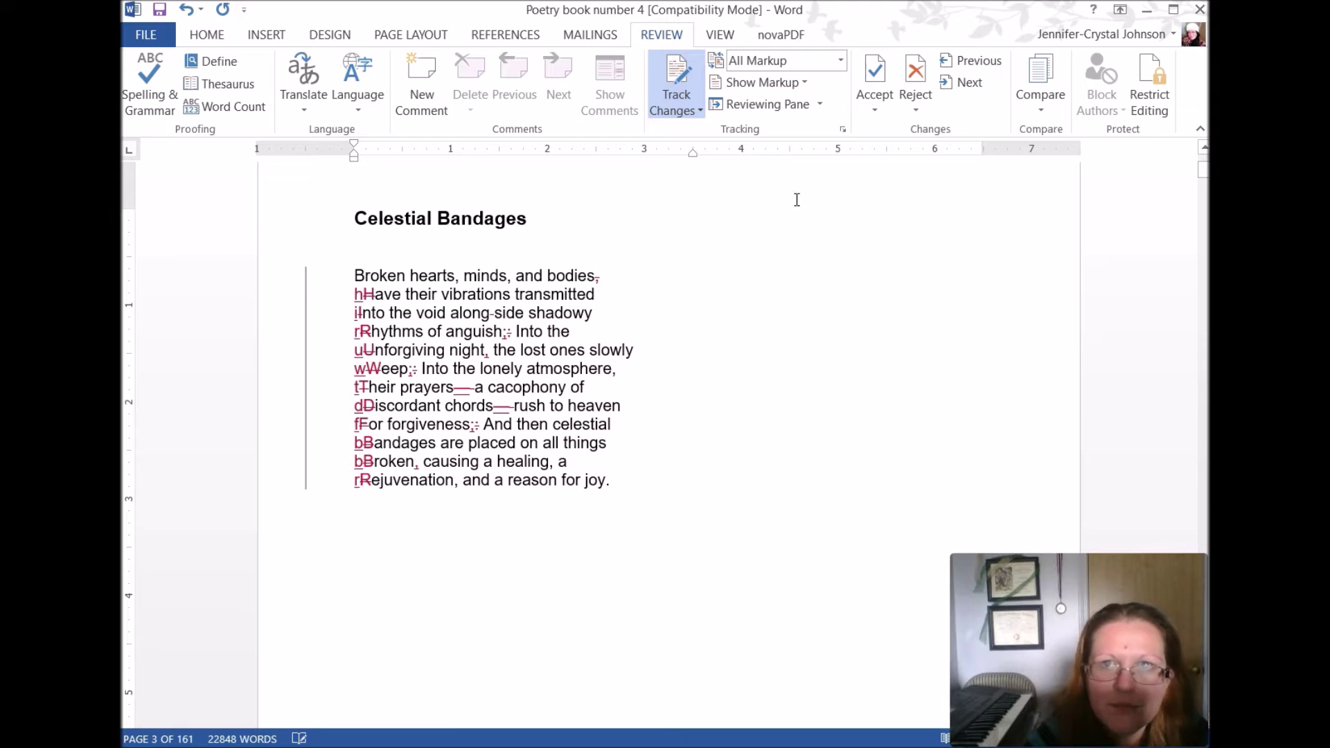
left_click(840, 61)
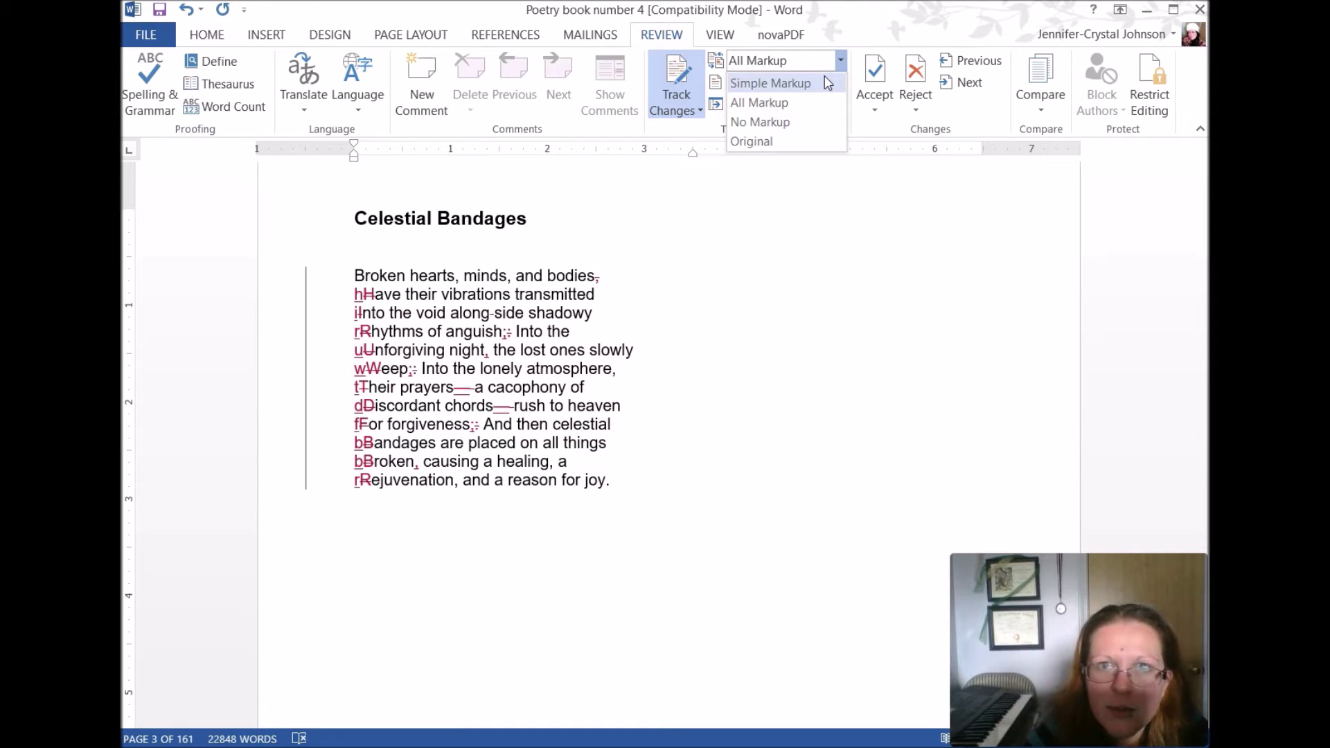
left_click(826, 82)
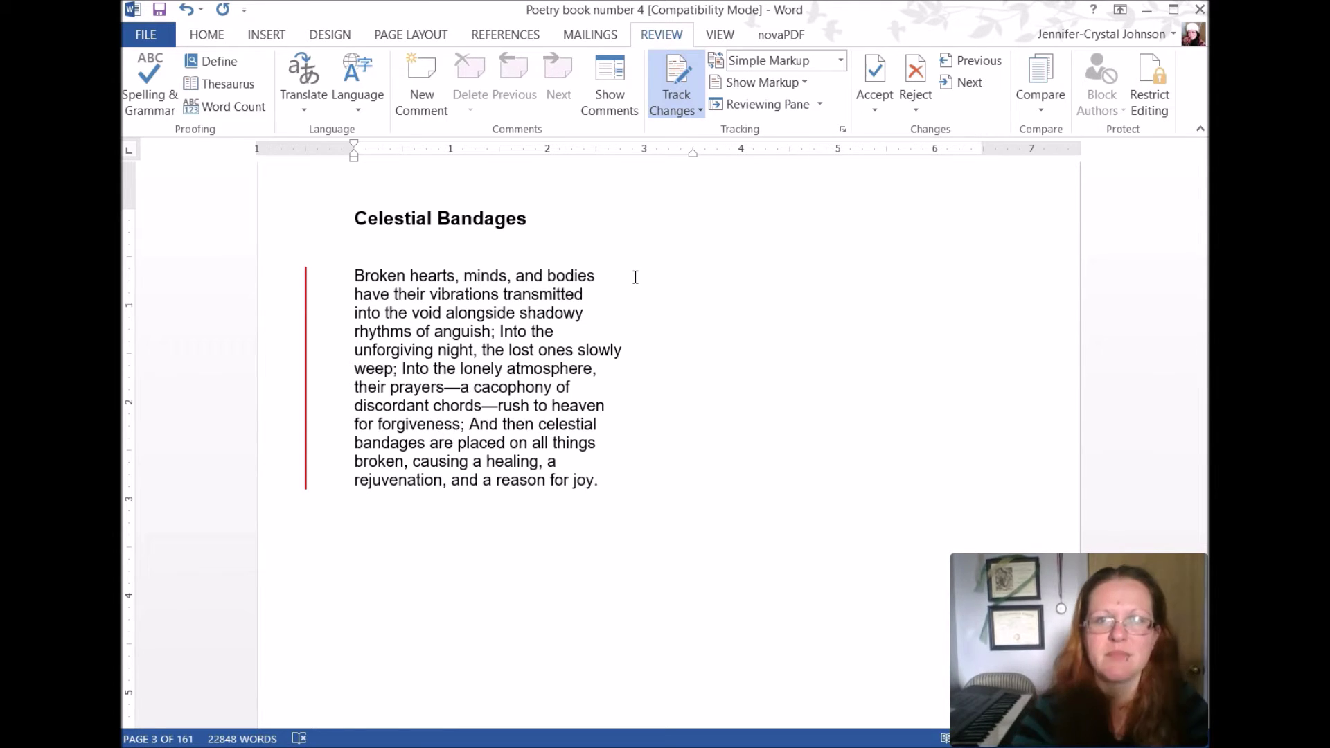
Step: Show All Markup again, examine the punctuation edit after "anguish", and switch back to Simple Markup
left_click(841, 60)
left_click(797, 103)
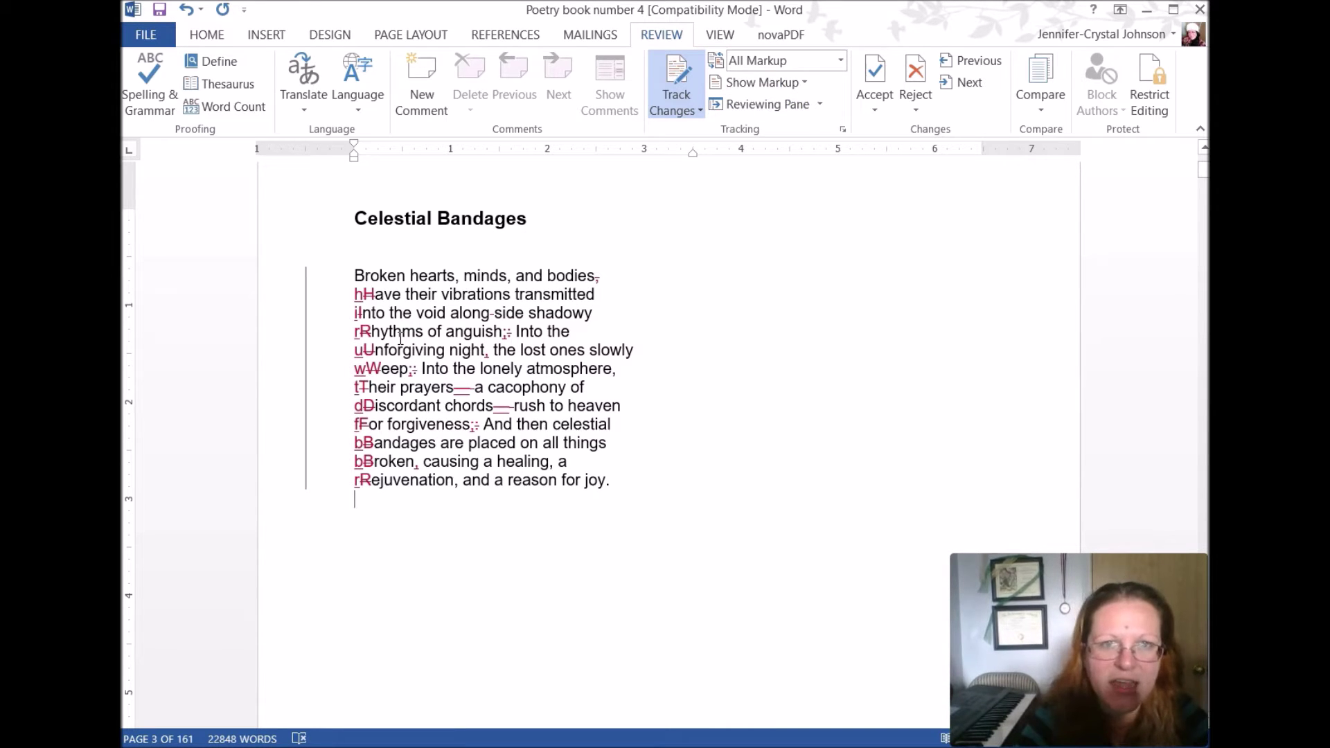
double_click(510, 335)
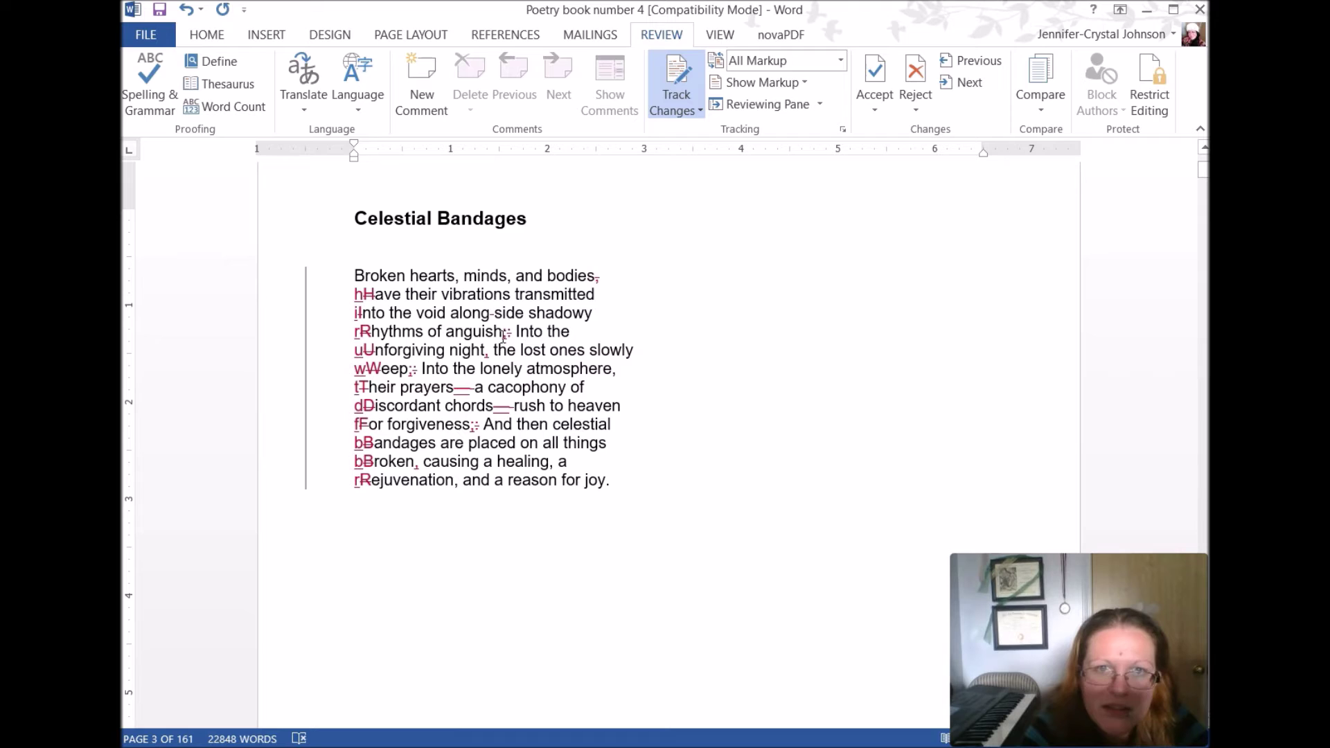
left_click(505, 335)
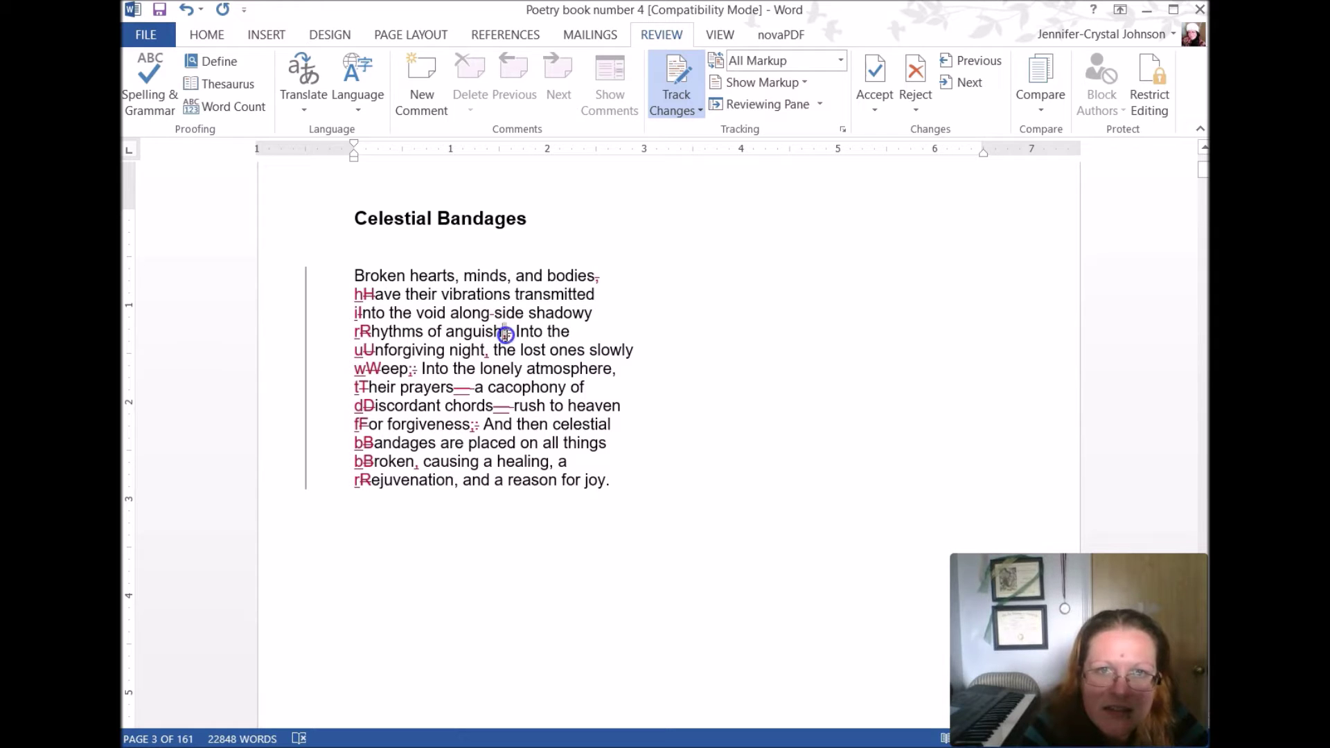
double_click(505, 334)
left_click(548, 345)
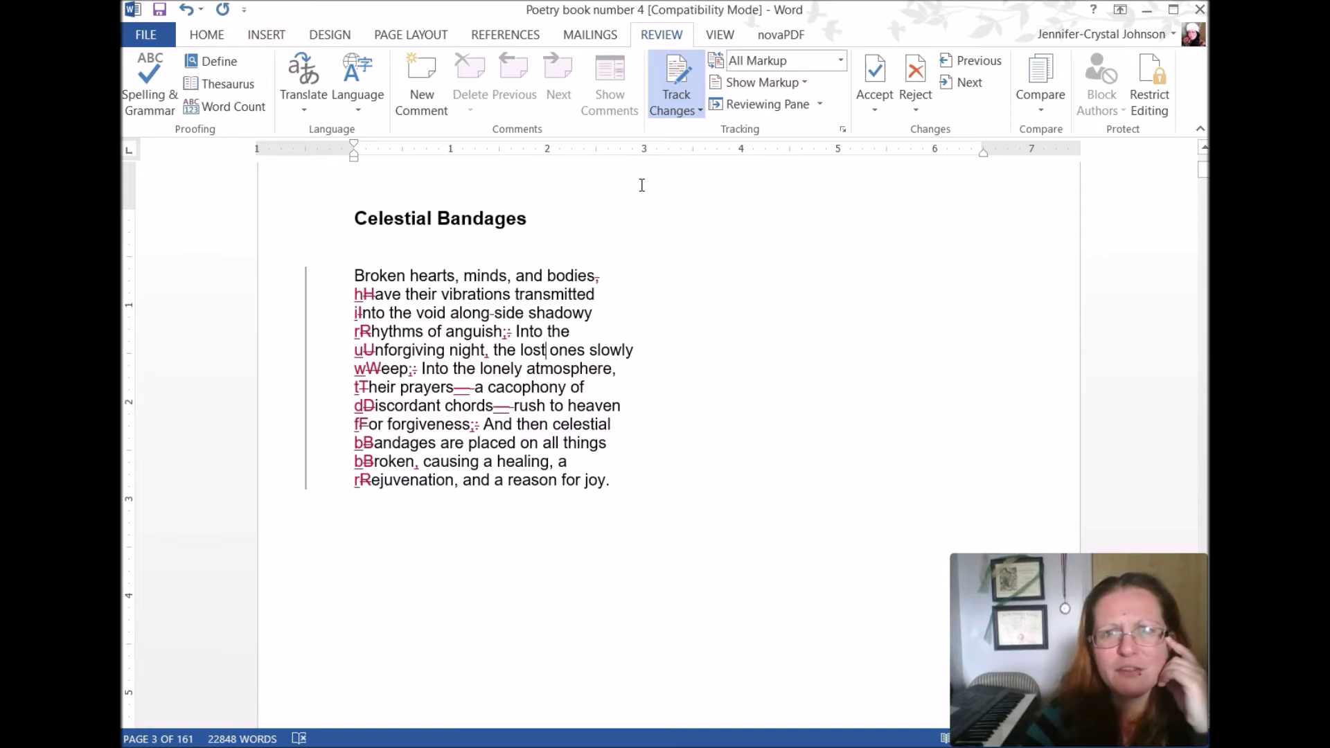
left_click(841, 61)
left_click(826, 86)
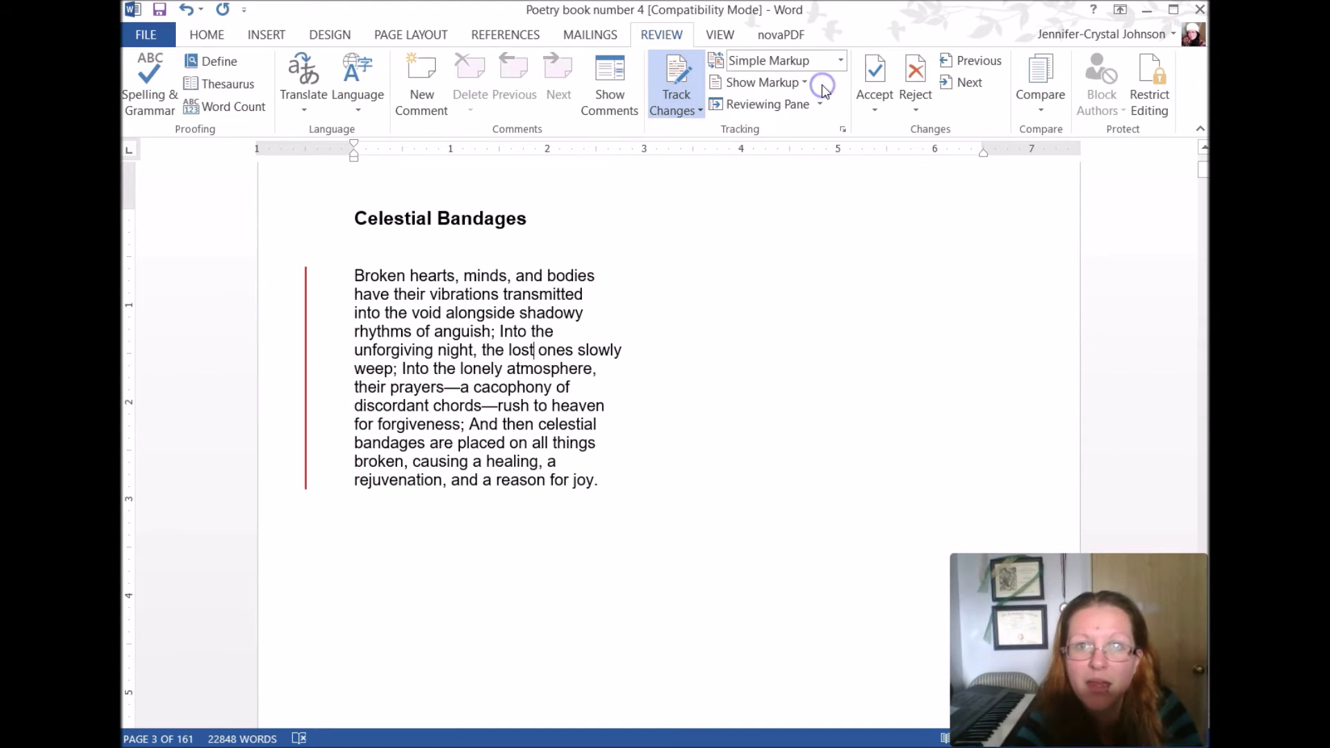
Step: Expand the poem's tracked edits from the change line beside it, then collapse them to Simple Markup
left_click(641, 290)
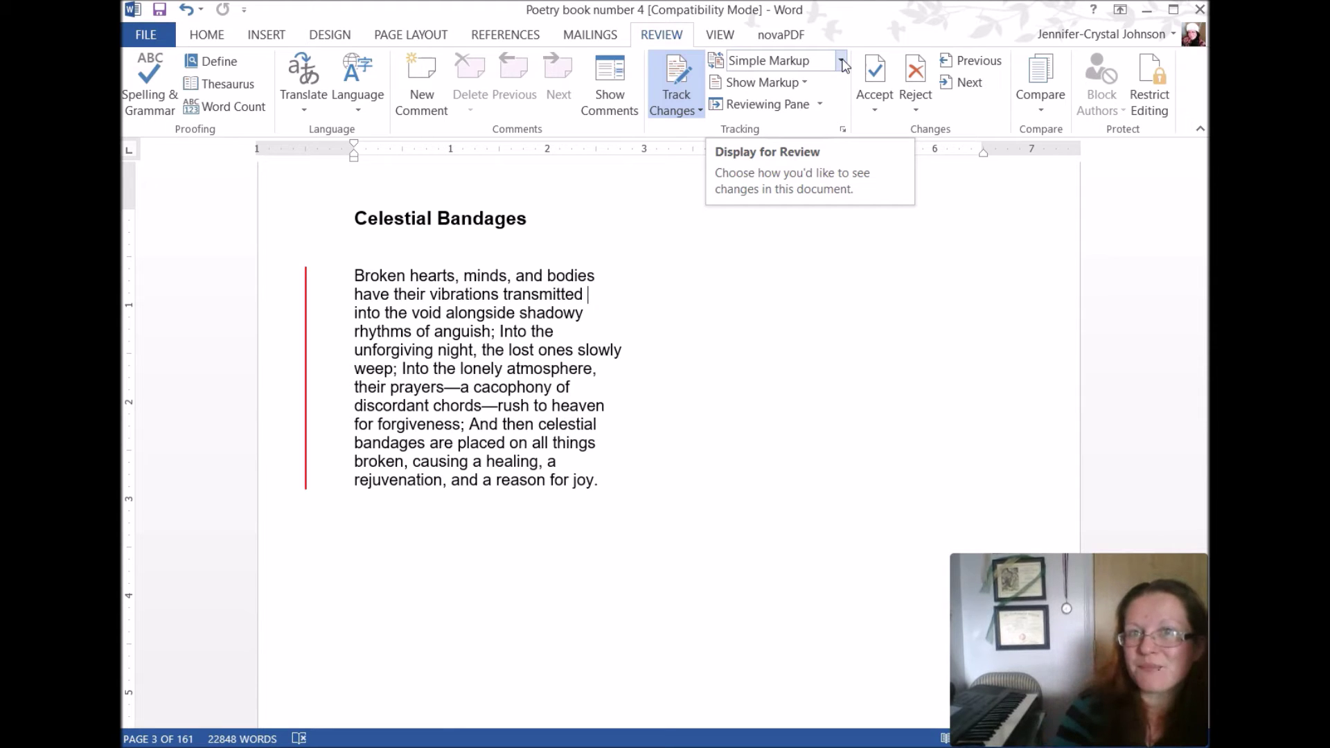
left_click(307, 285)
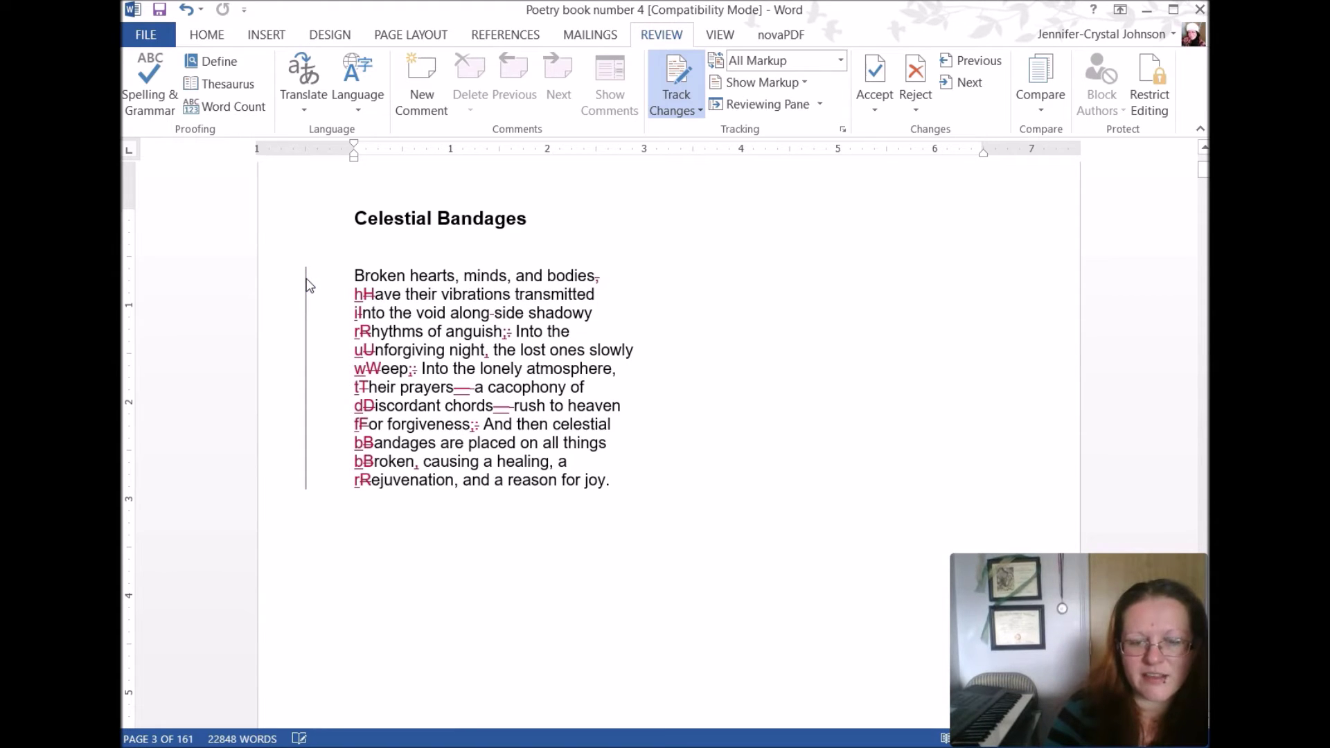
left_click(307, 285)
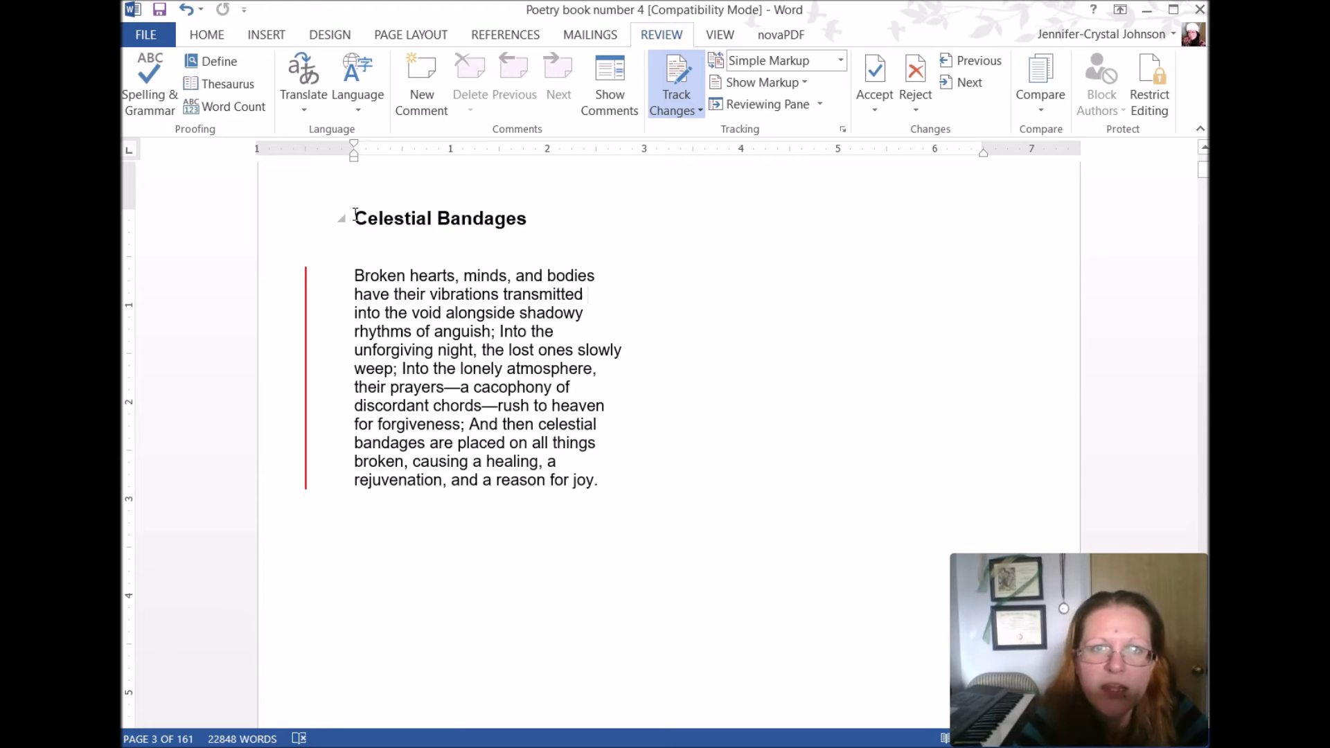
Step: Add a new comment to the "Celestial Bandages" title and move its comment box into the blank area beside the poem
left_click_drag(356, 219, 514, 219)
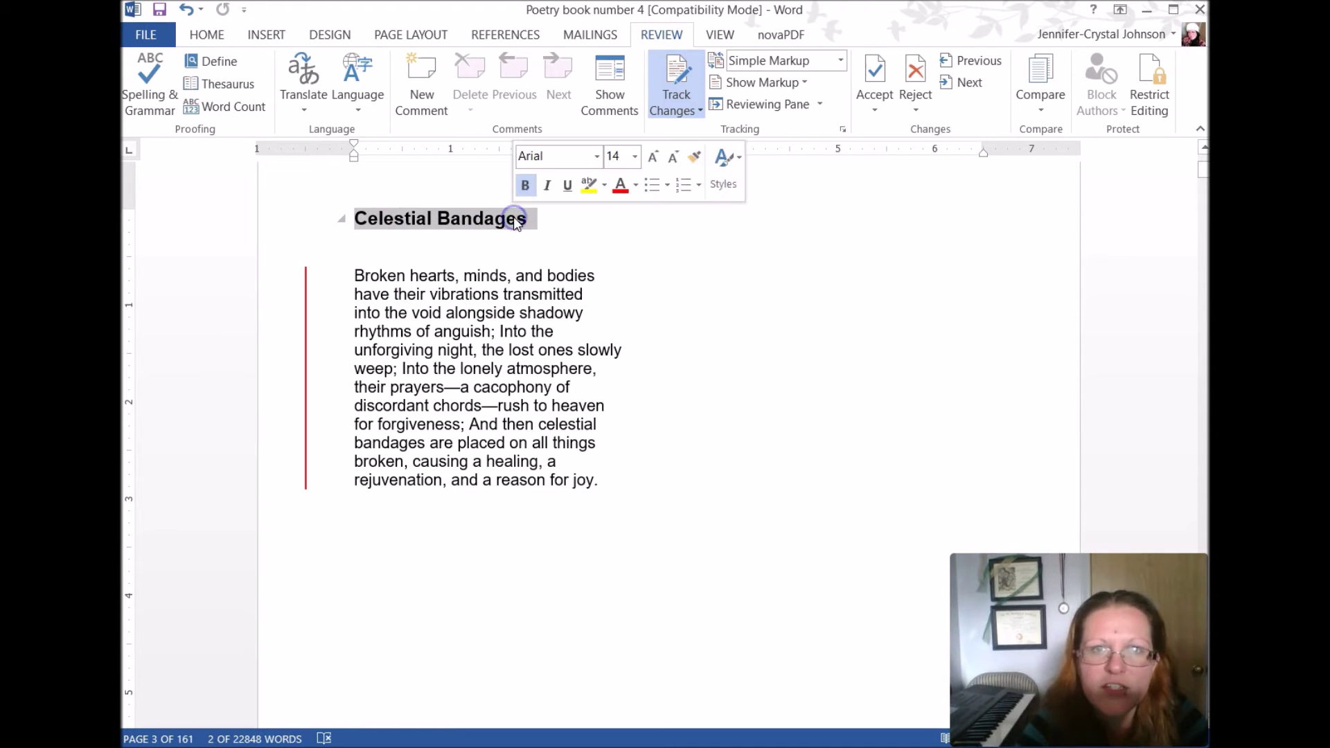
left_click(419, 66)
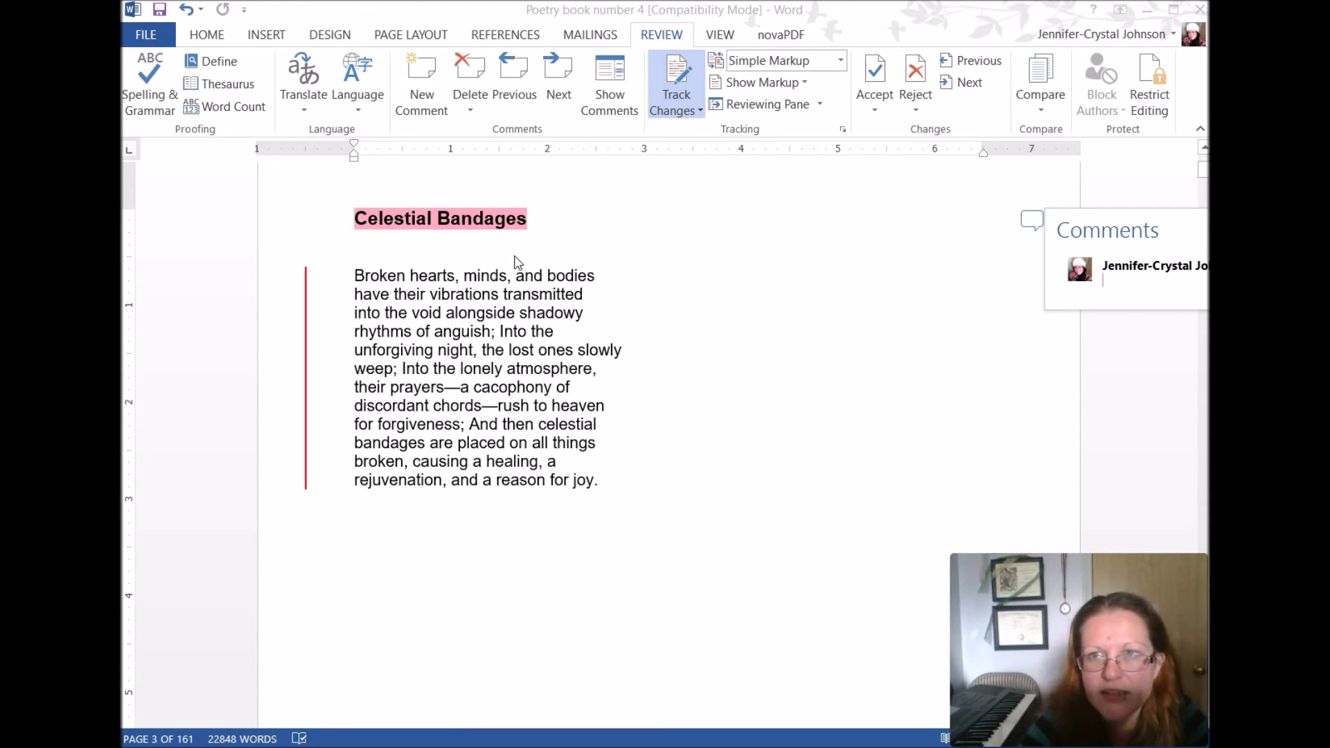
left_click(1009, 314)
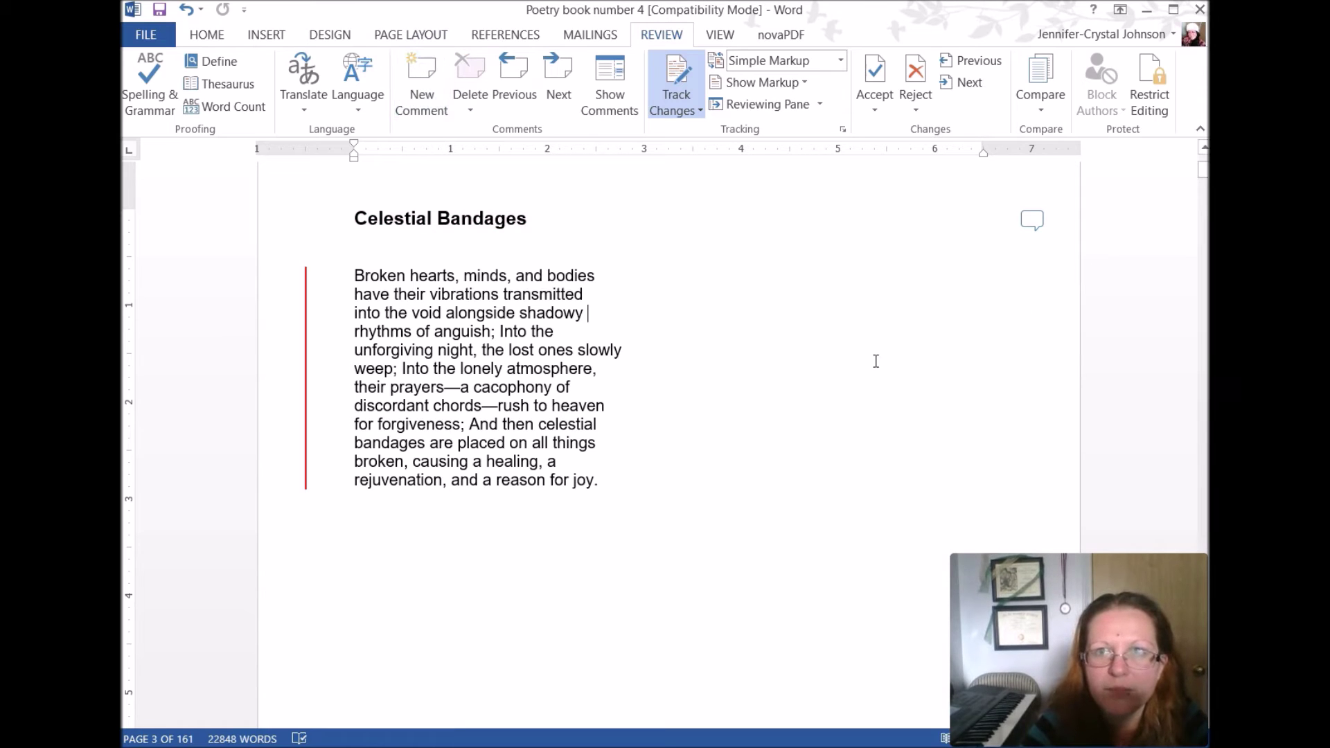
left_click(1033, 221)
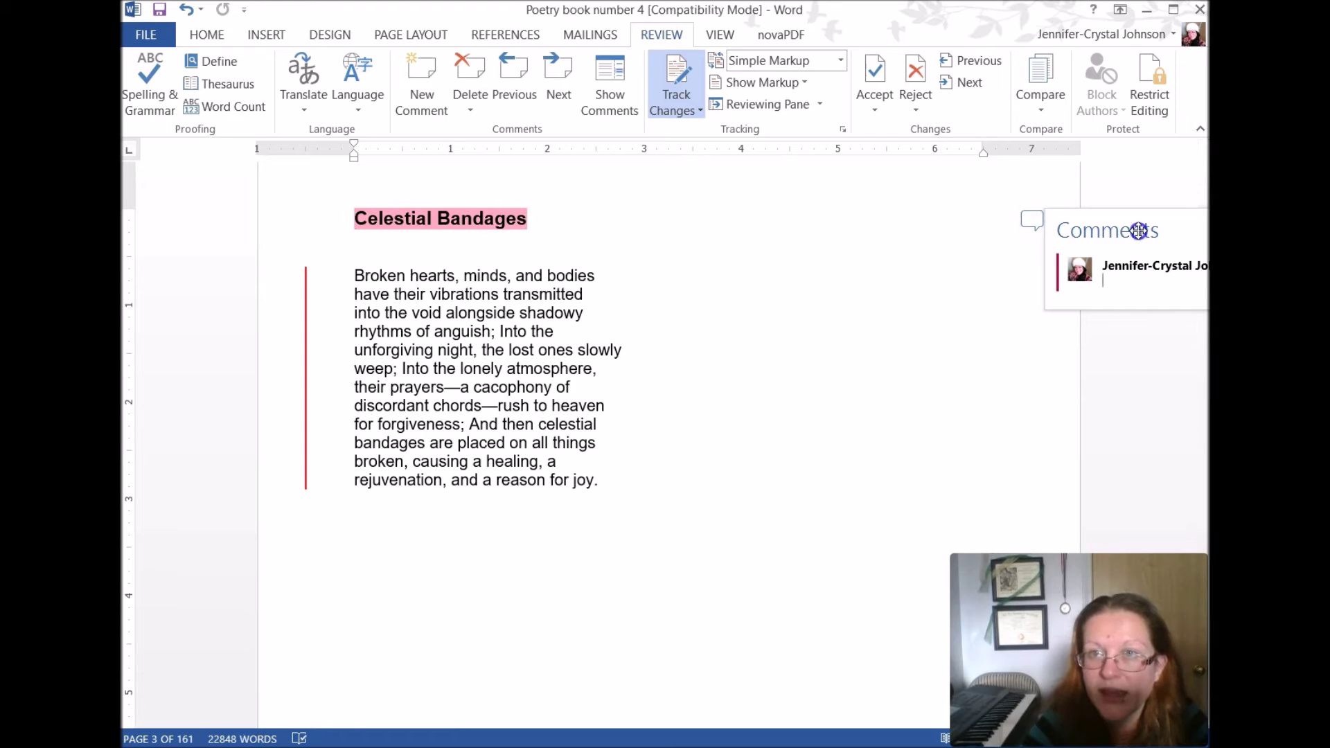
left_click_drag(1139, 231, 821, 315)
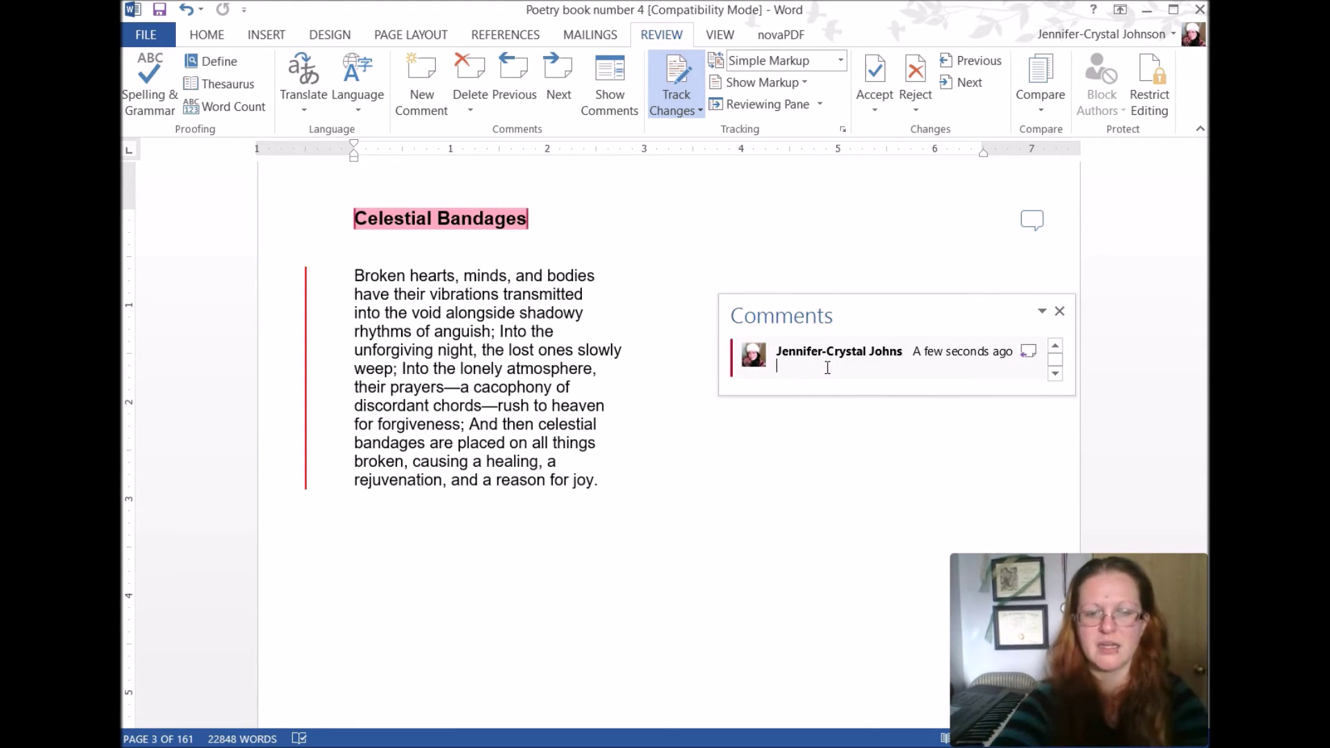
type("I love this title ")
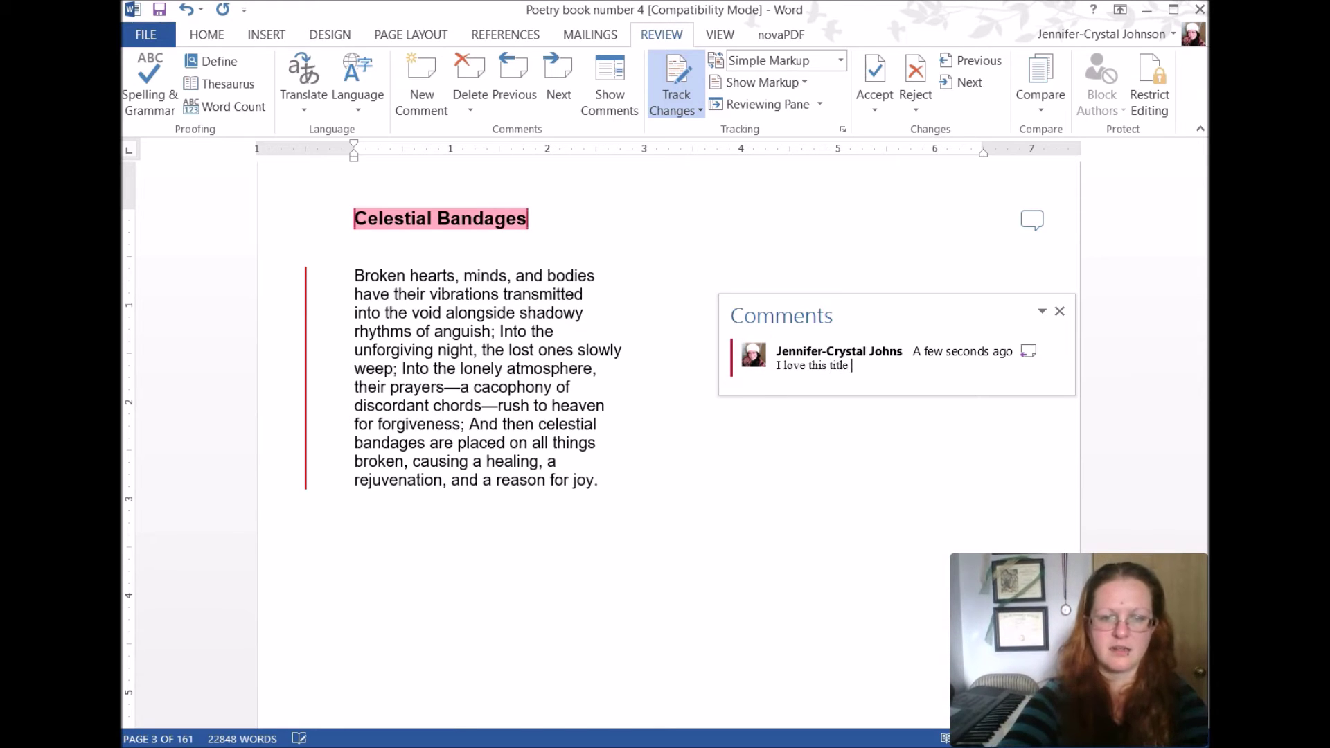
type("& poem")
key("ctrl+a")
key("BackSpace")
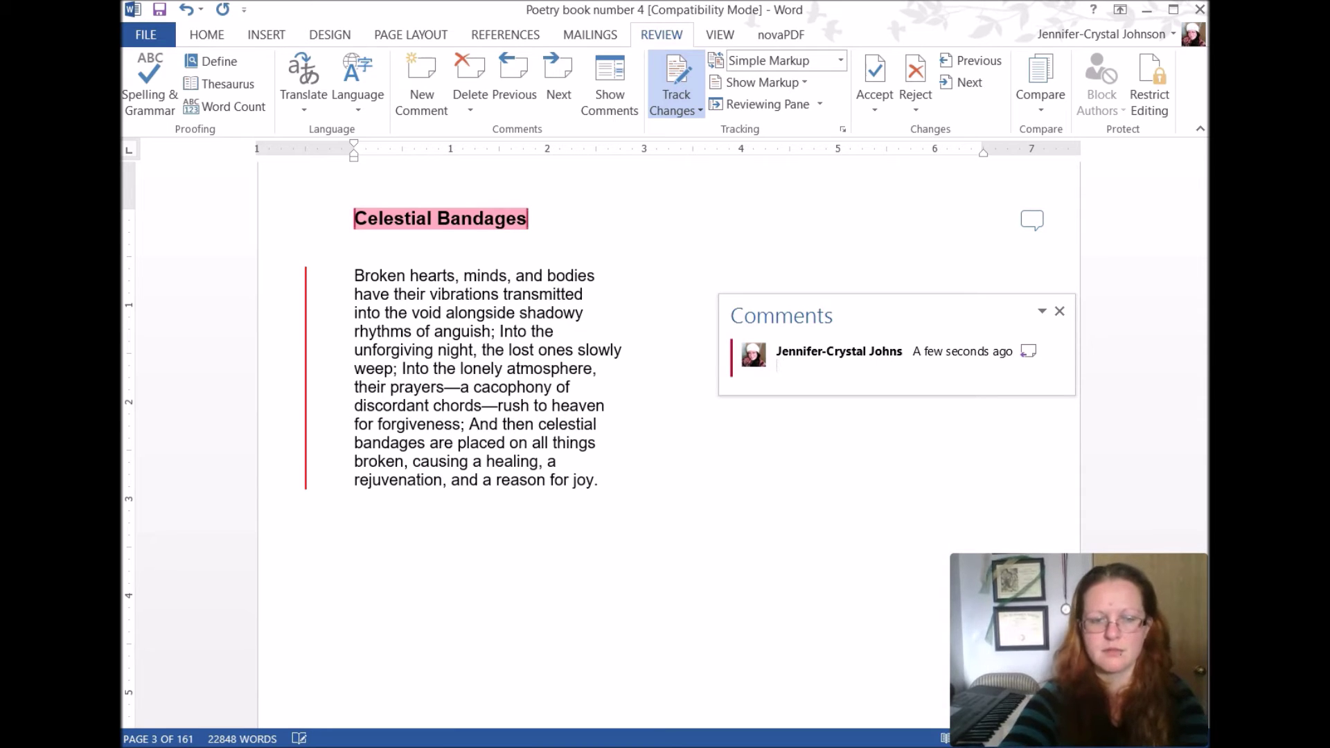
Step: Write "I love this title & poem! =)" as the title's comment and return to the document text
type("I lo")
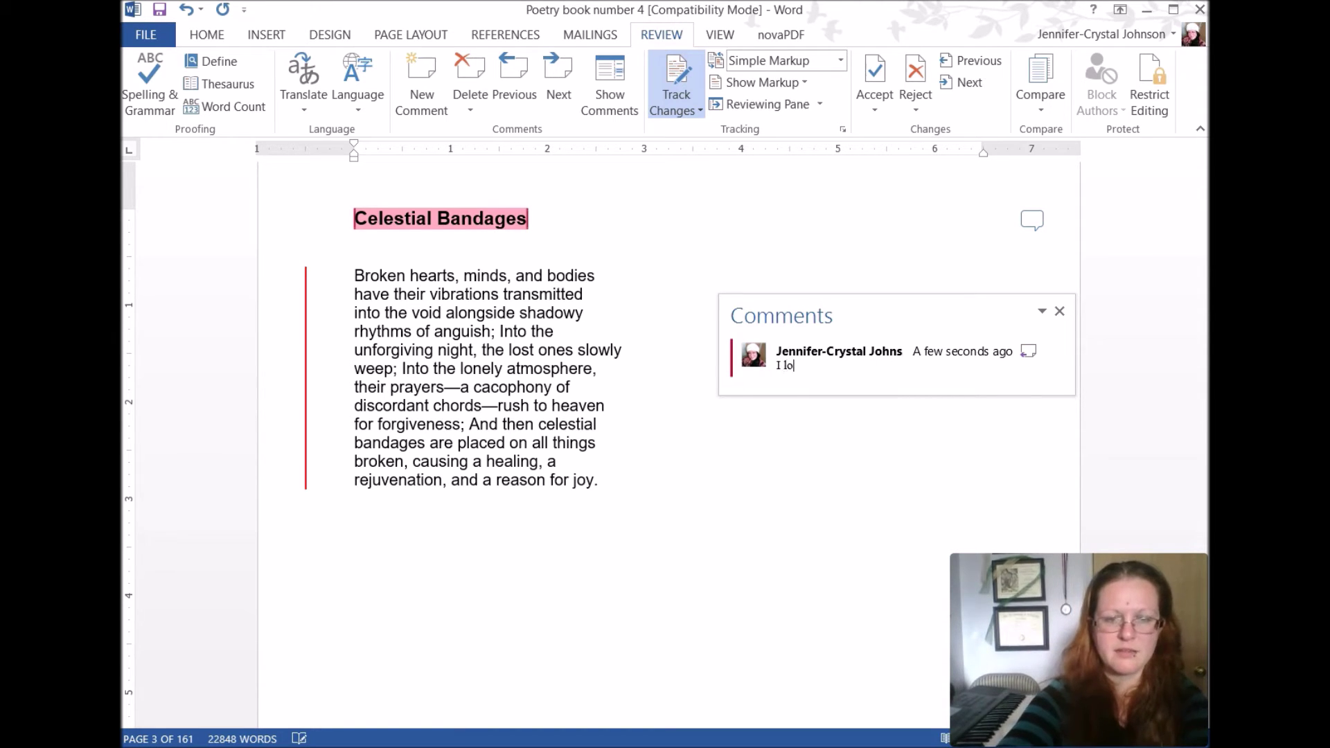
type("ve this title ")
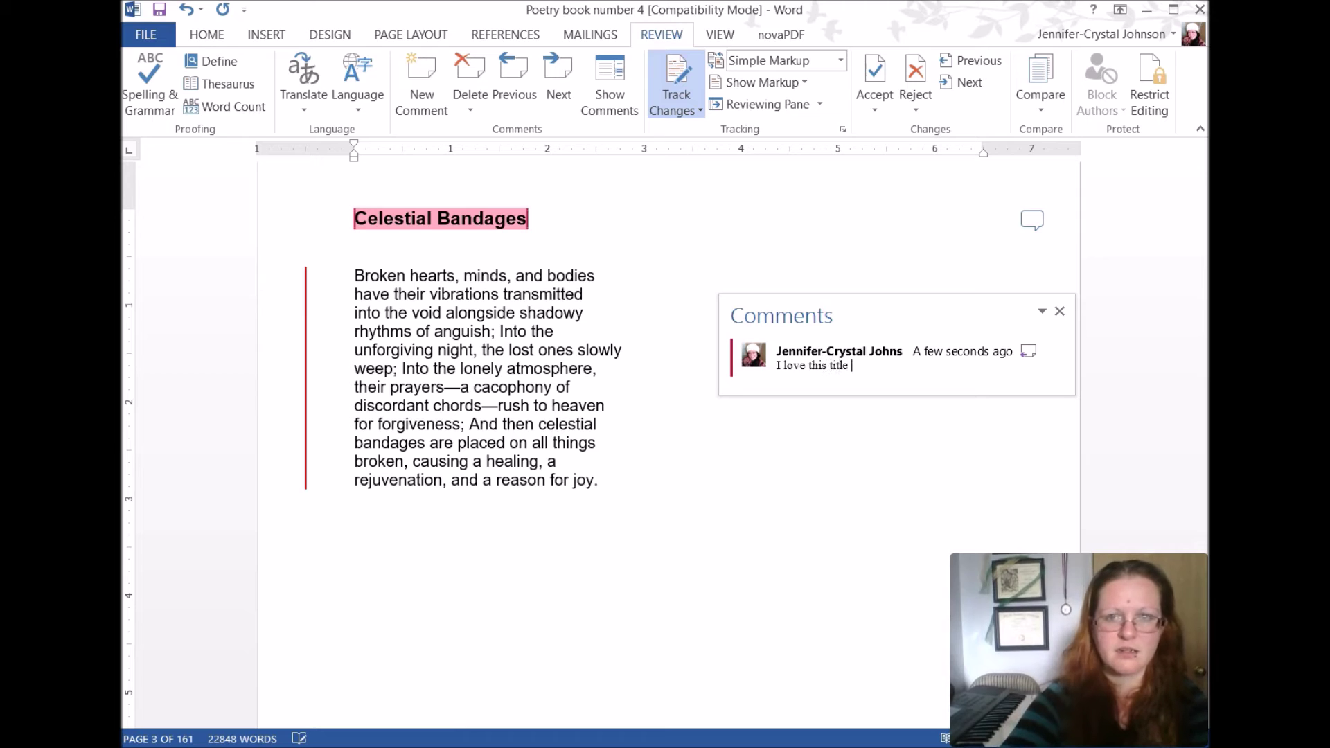
type("^")
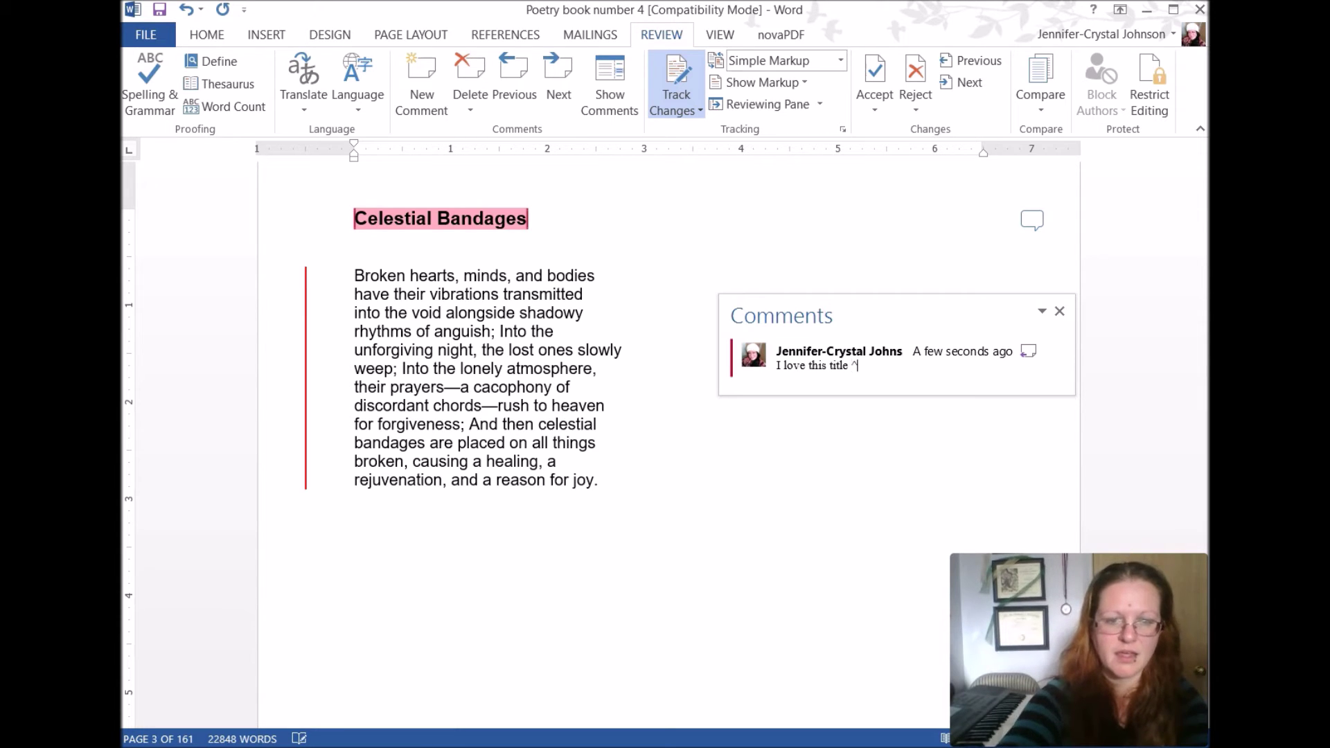
key("BackSpace")
type("& p")
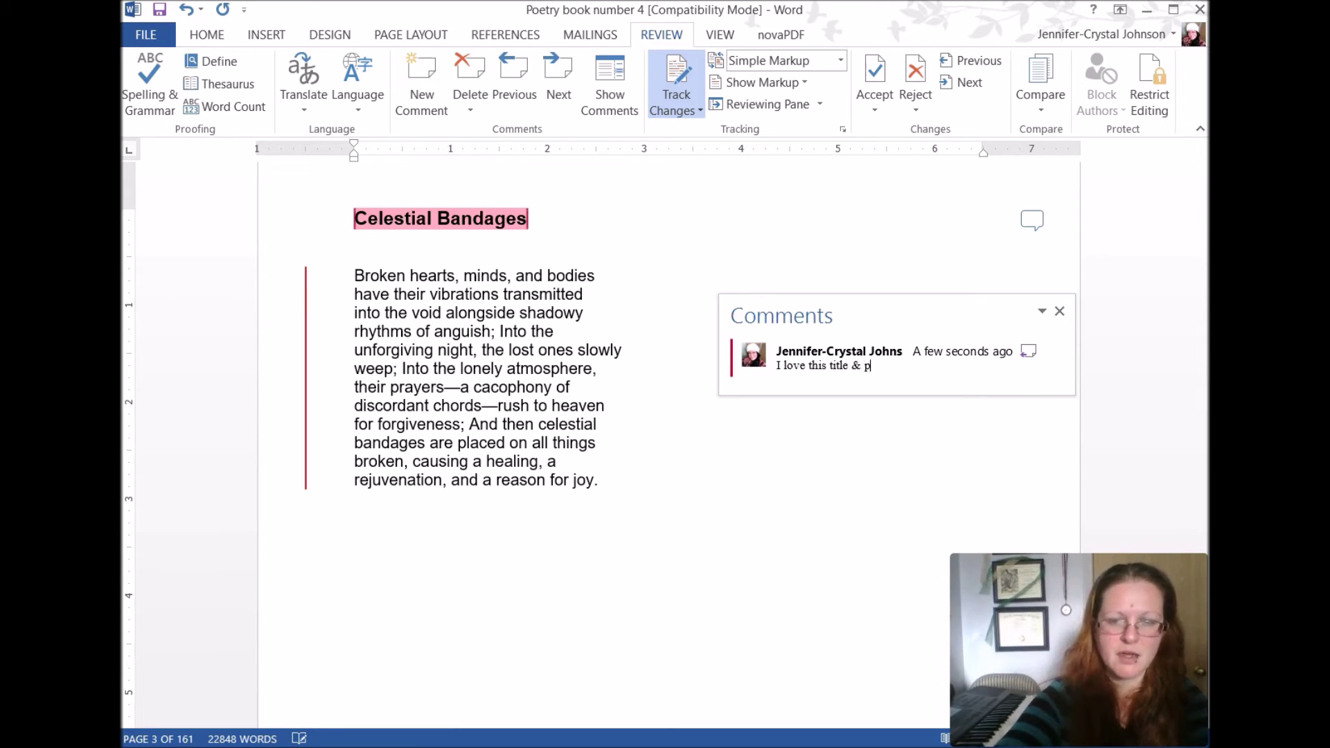
type("oem!")
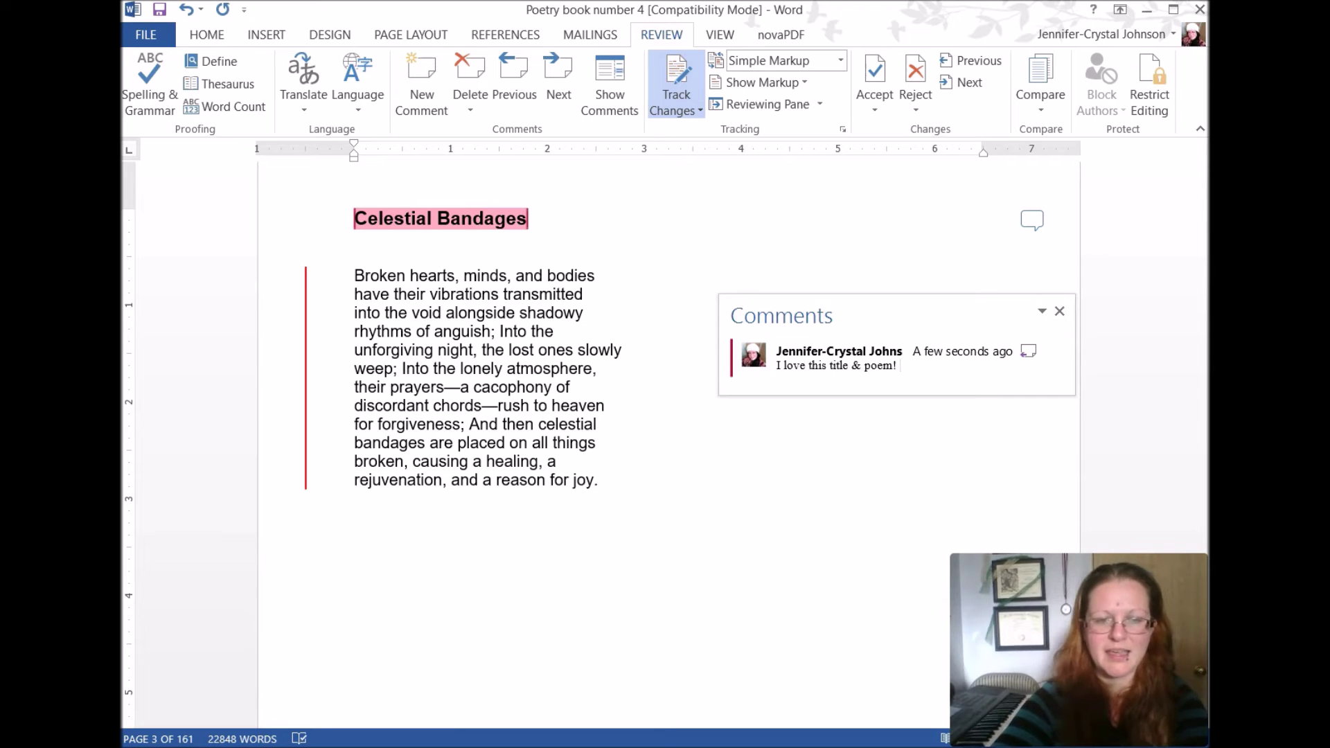
type(" =)")
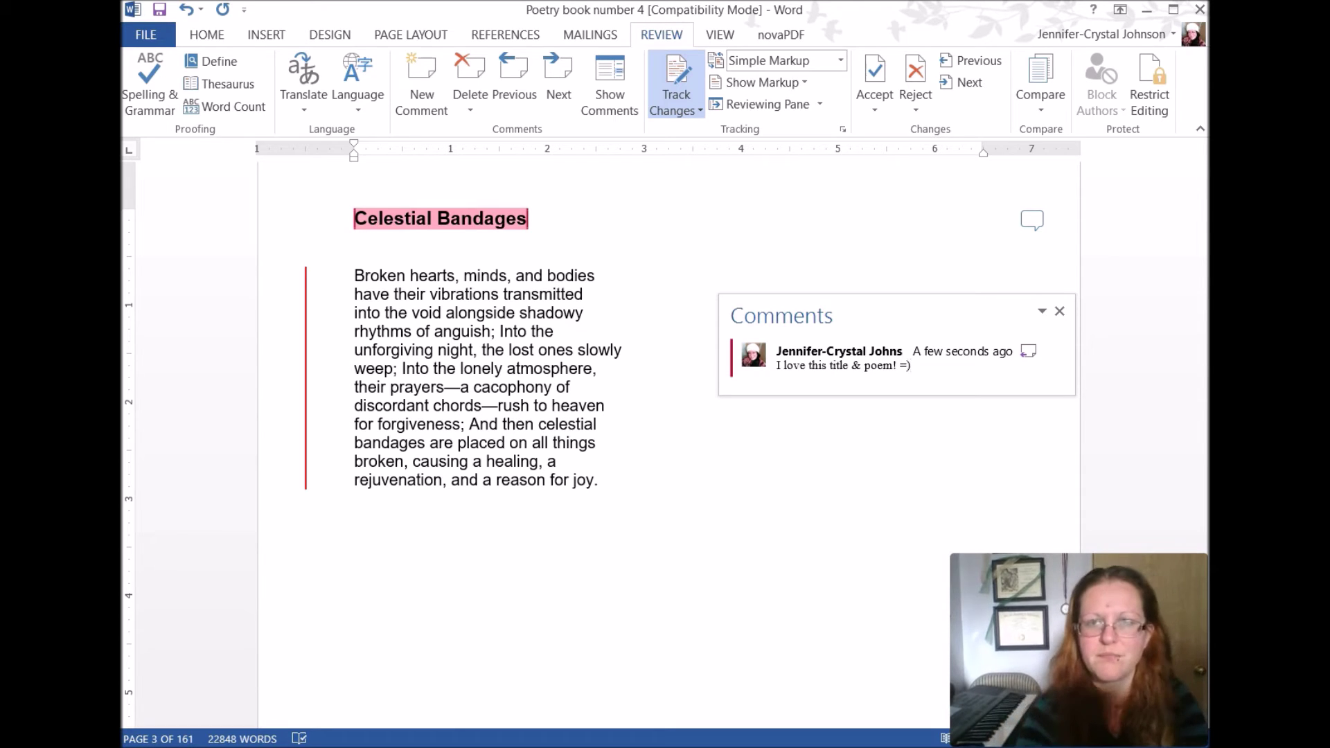
left_click(651, 390)
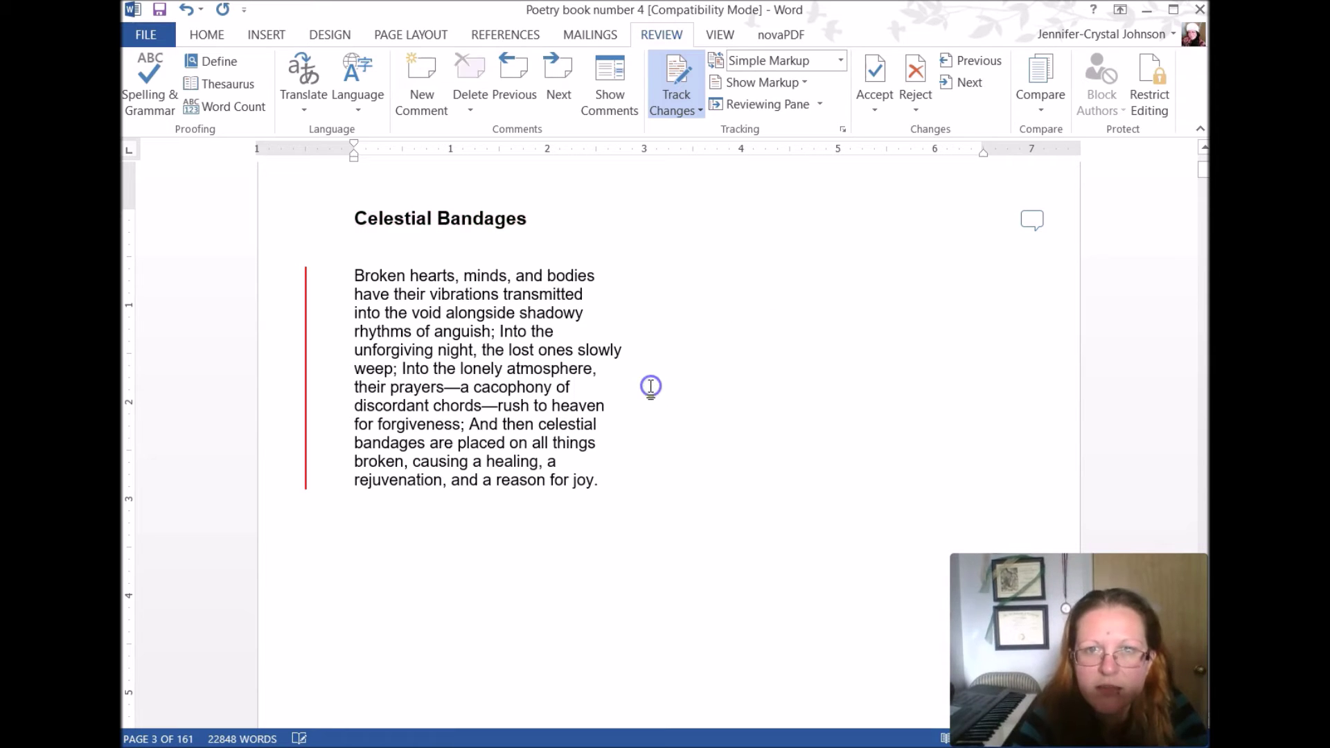
Step: Reopen the comment on the "Celestial Bandages" title and delete it
left_click(1032, 221)
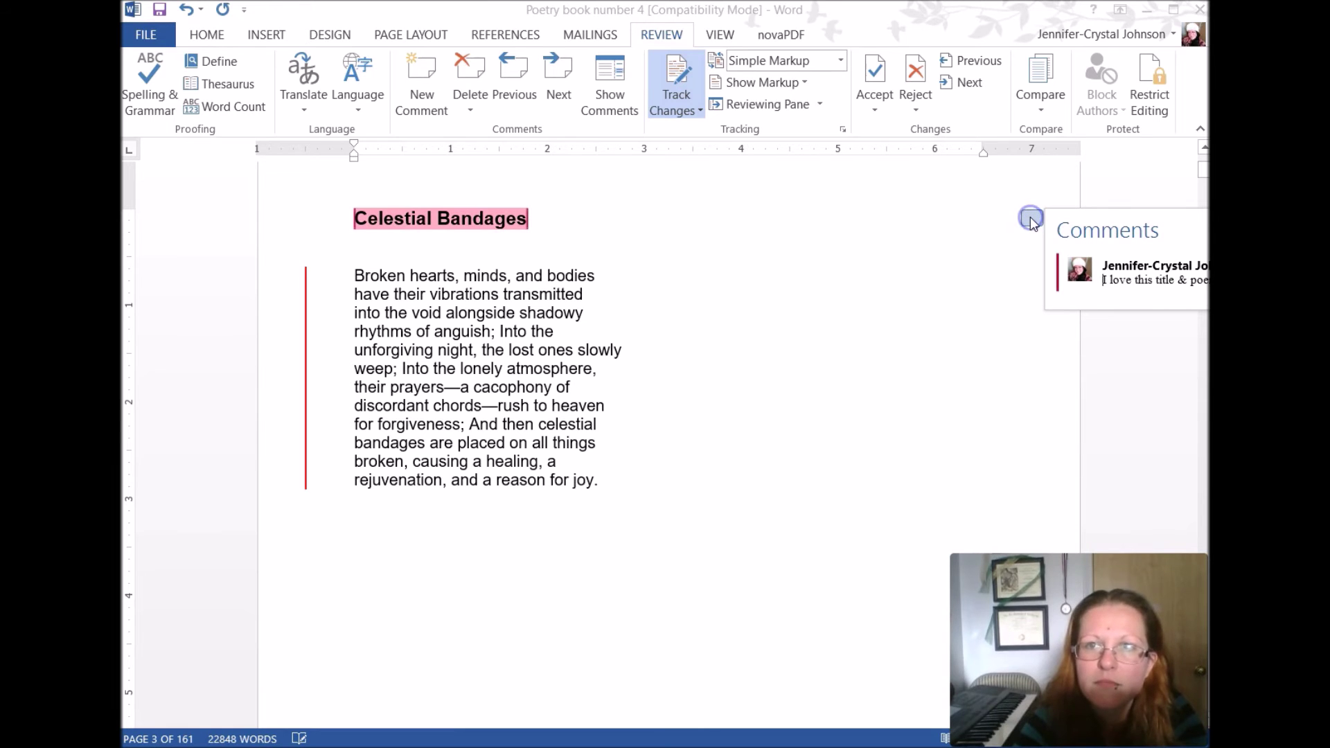
left_click(1092, 225)
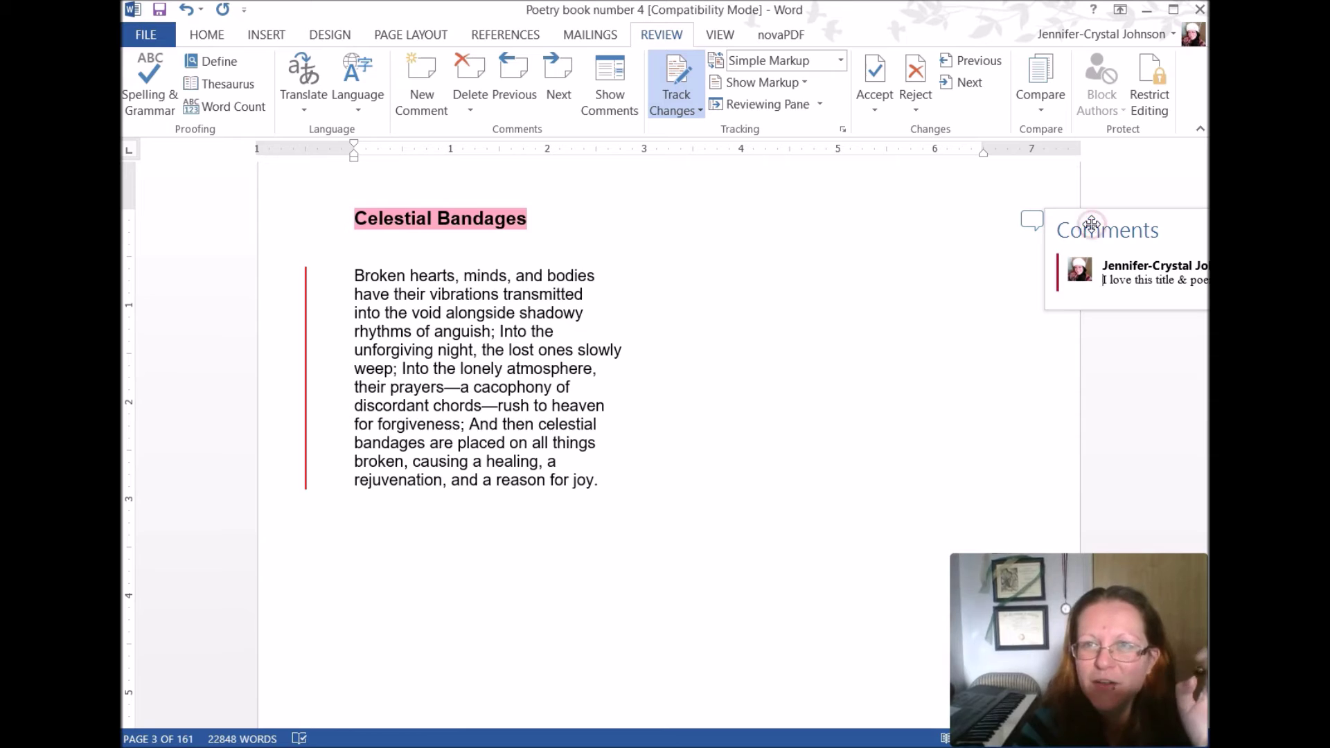
right_click(1137, 275)
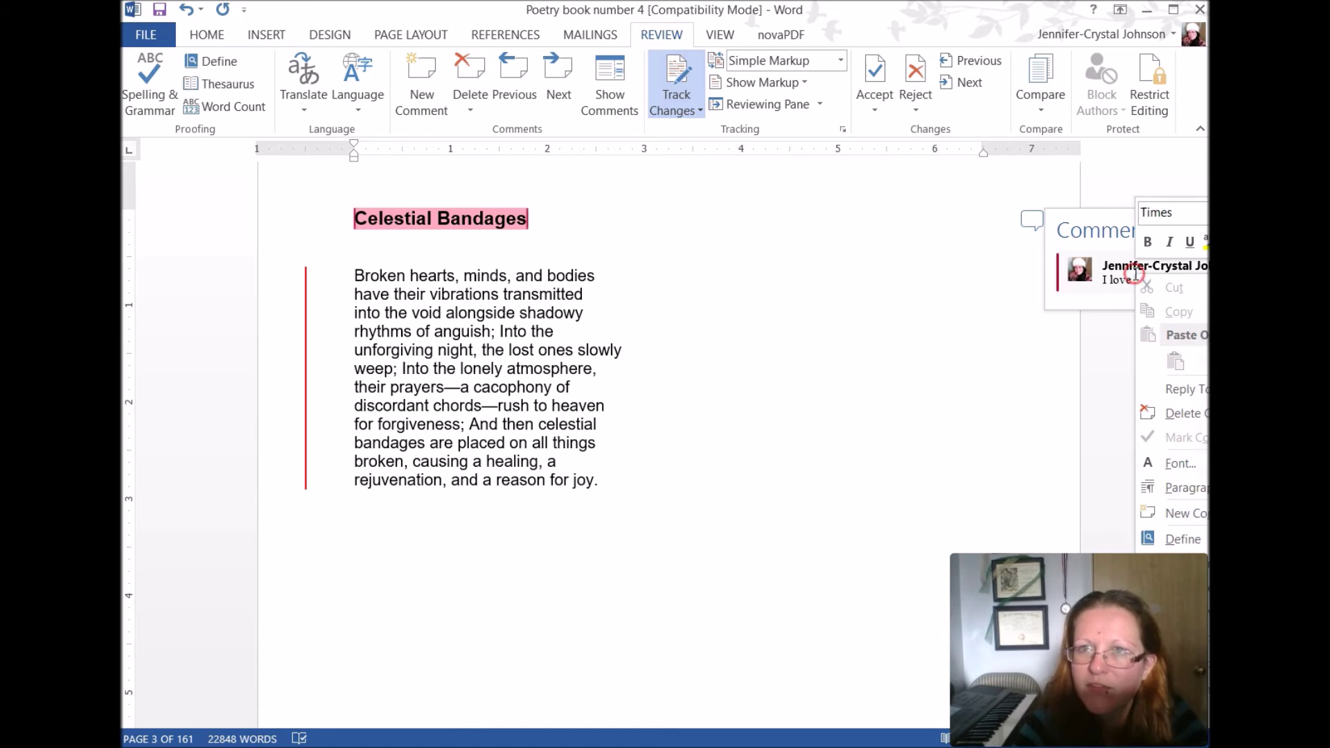
left_click(1182, 415)
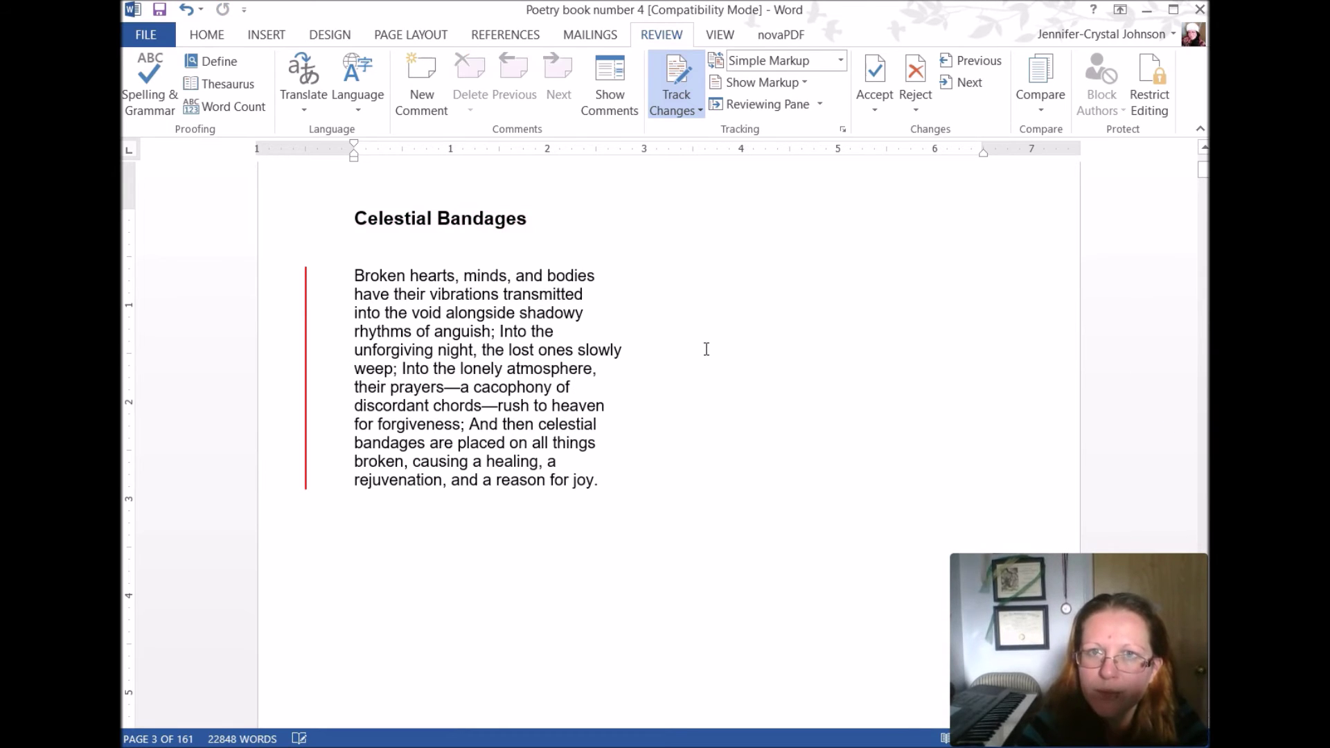
left_click(684, 347)
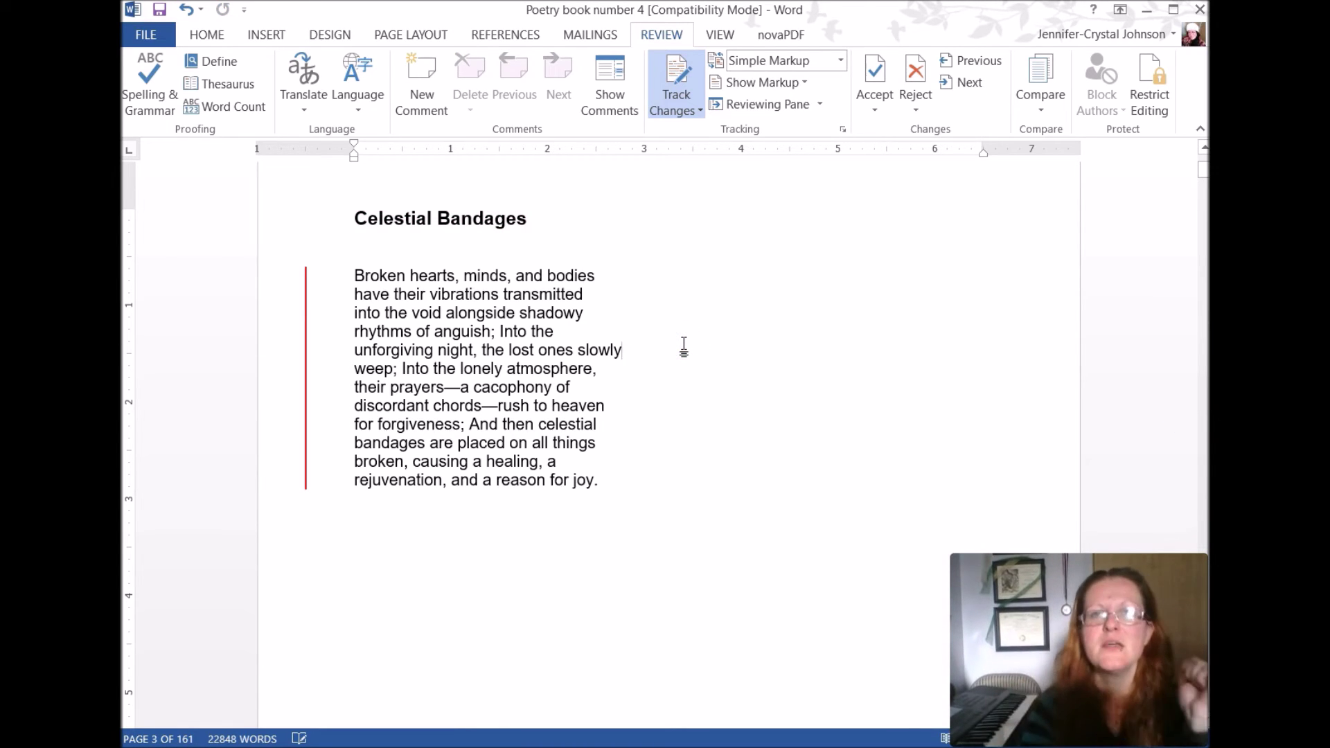